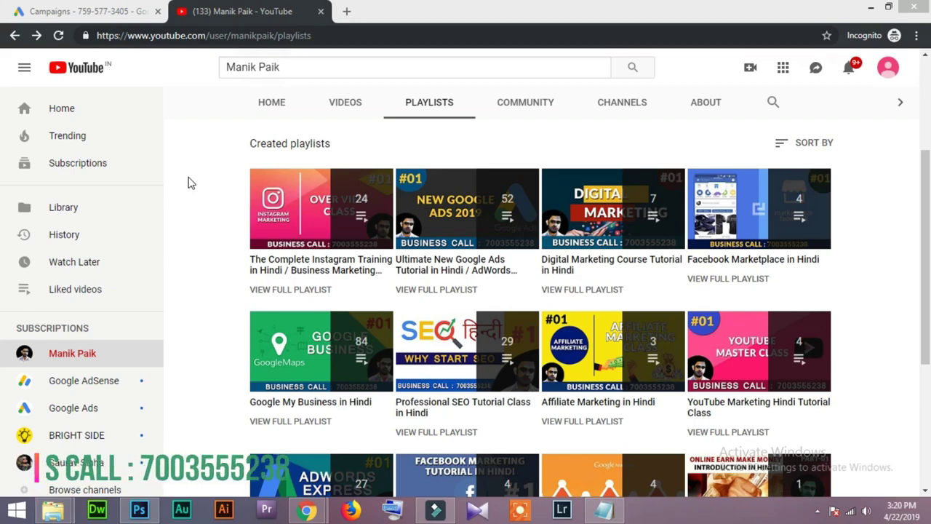
Leave the YouTube playlists page for the open Google Ads Campaigns tab.
scroll(778, 265, up, 3)
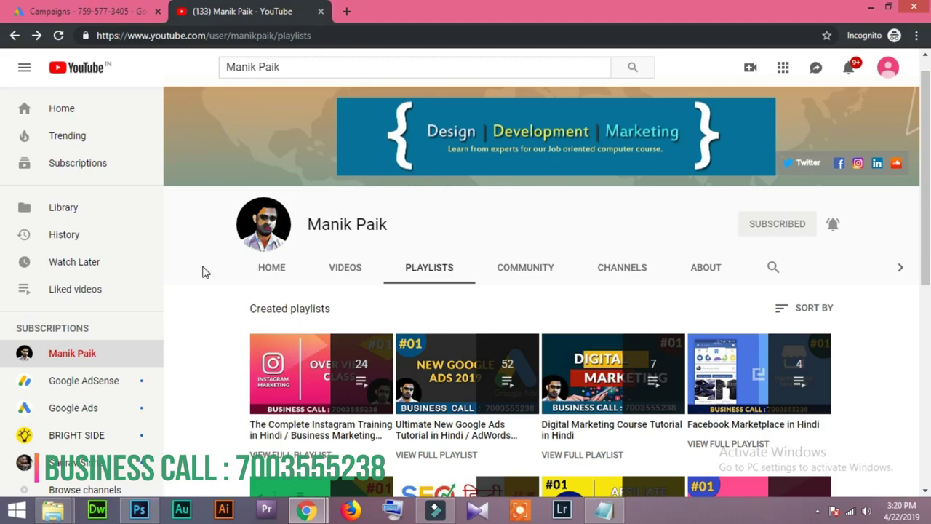
scroll(204, 274, down, 1)
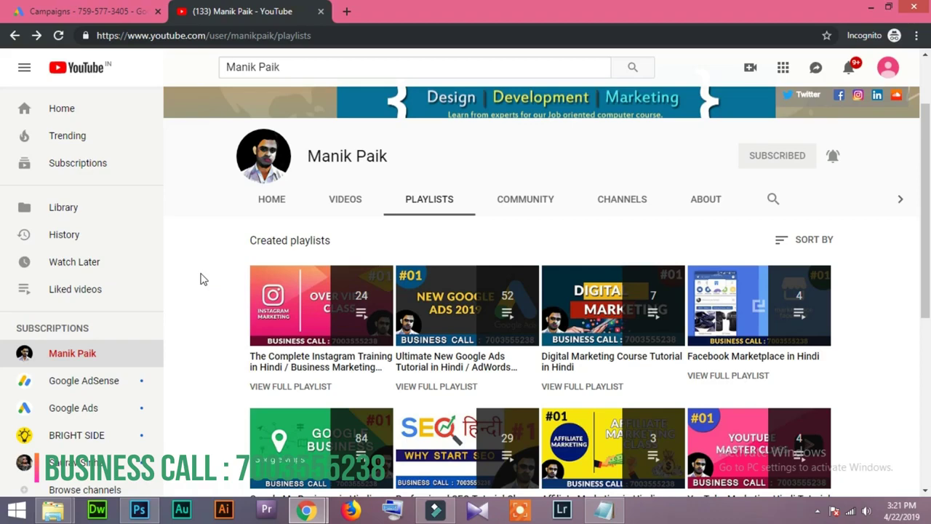
click(101, 11)
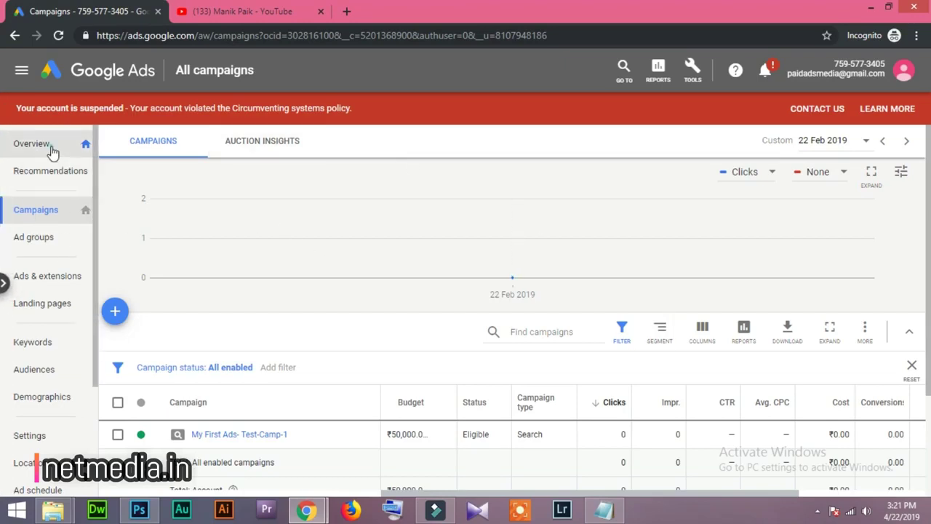
Look over the account Overview, return to Campaigns, and bring up the add-campaign options.
click(29, 143)
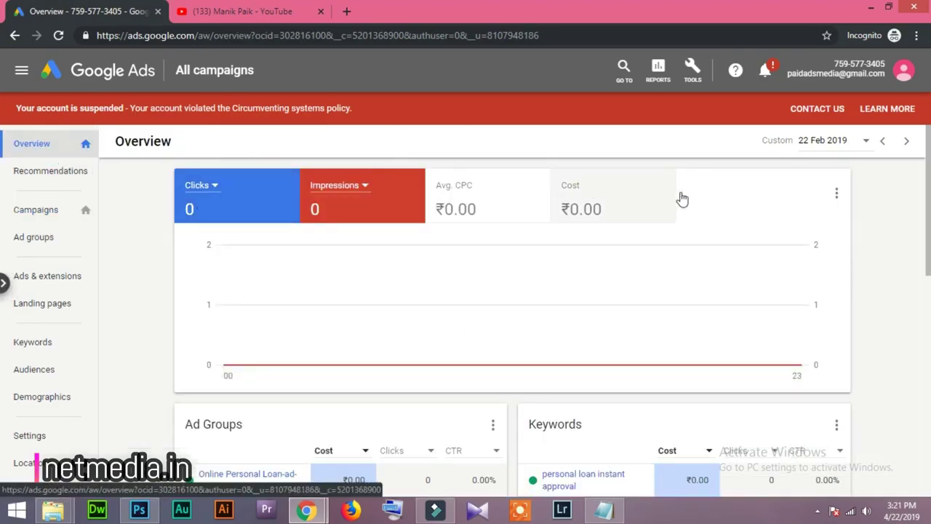
scroll(140, 265, down, 2)
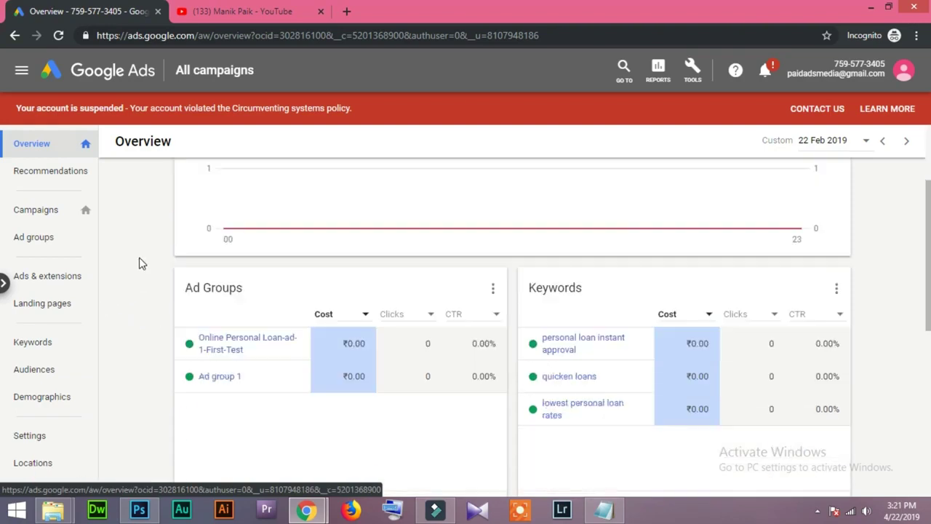
scroll(36, 189, down, 1)
scroll(51, 174, down, 2)
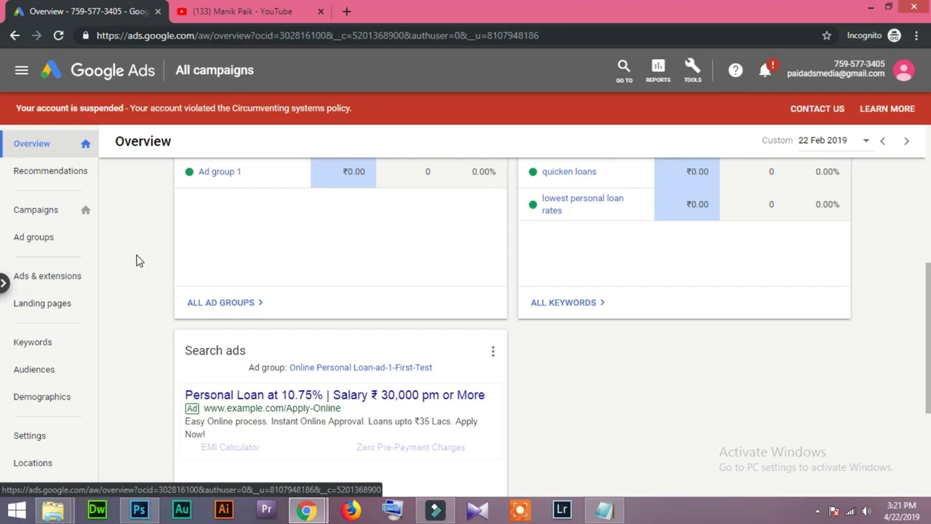
click(48, 218)
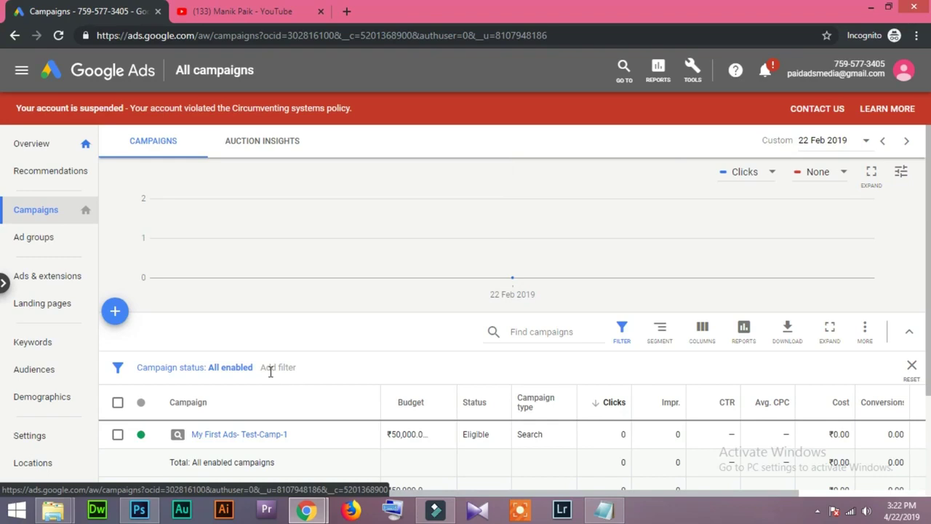
click(117, 312)
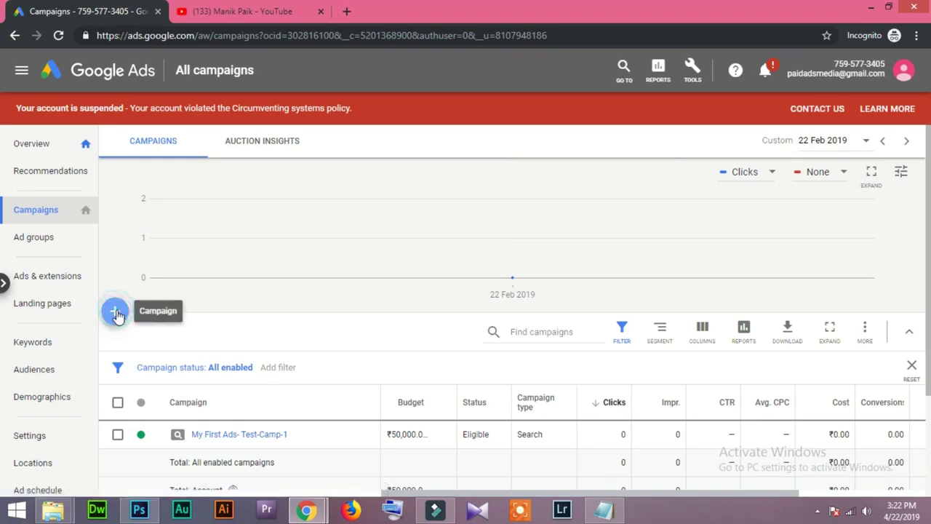
Begin creating a new campaign from the add options.
click(190, 368)
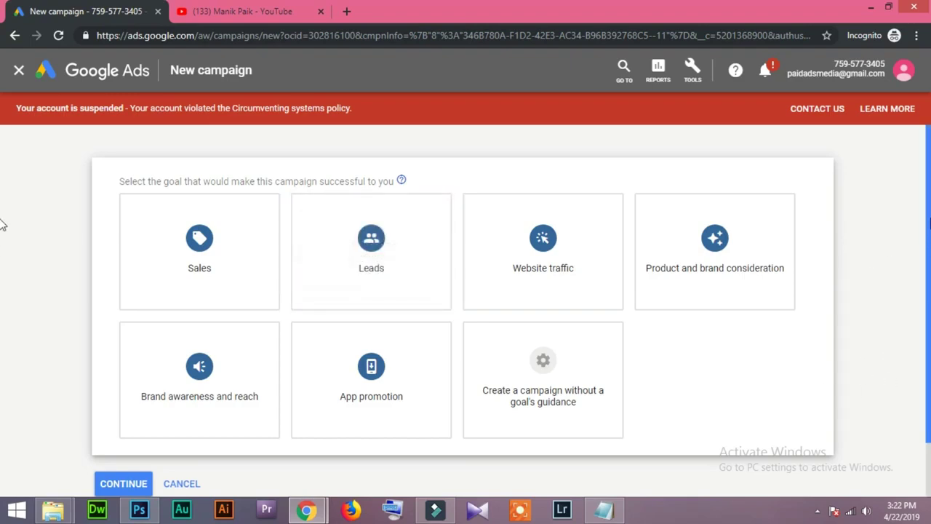
scroll(3, 226, down, 1)
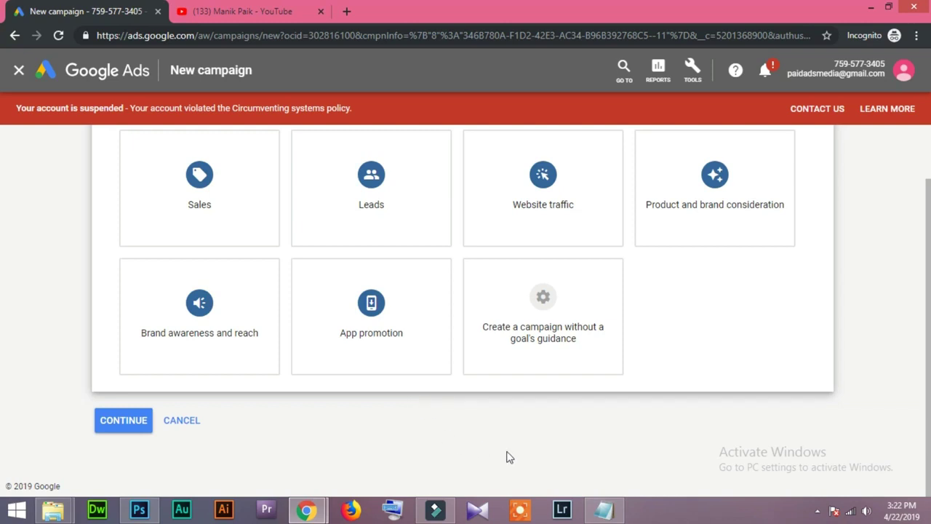
scroll(410, 438, up, 1)
scroll(411, 439, down, 1)
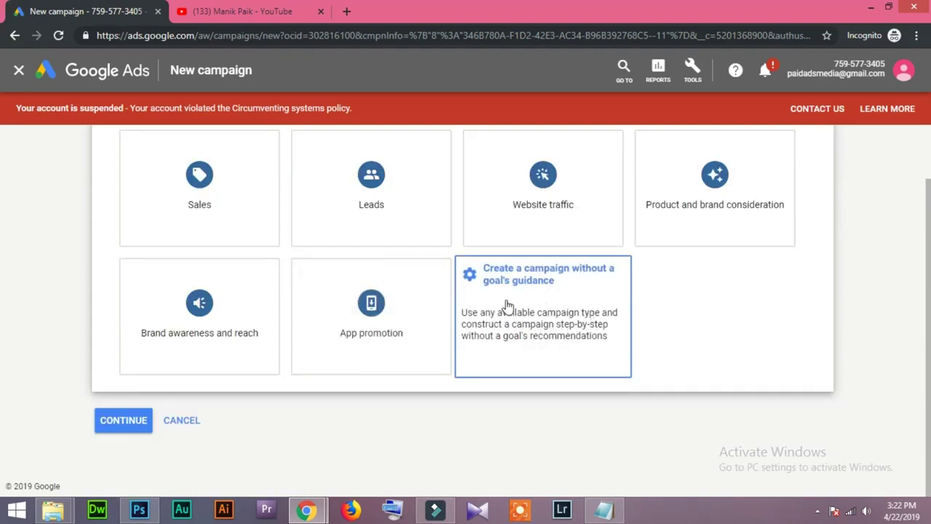
Create the campaign without a goal's guidance, using the Search campaign type.
click(537, 291)
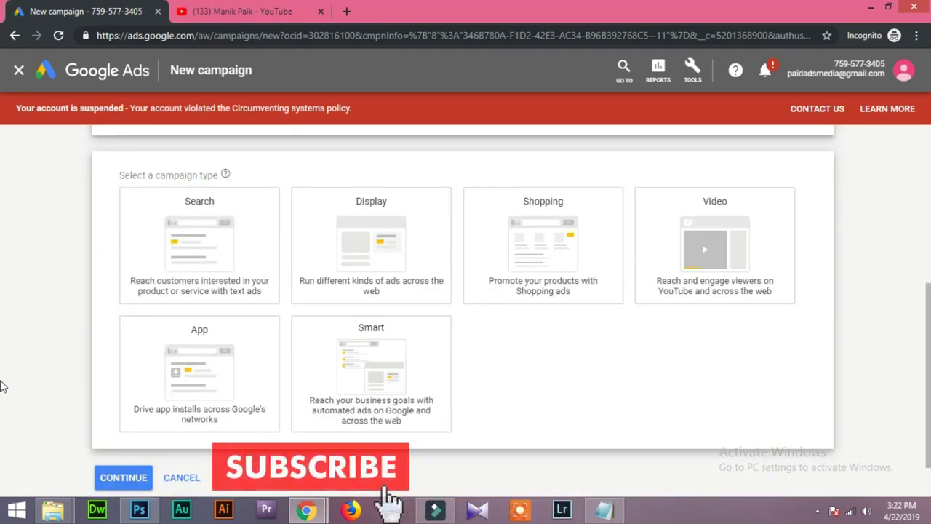
scroll(3, 385, up, 1)
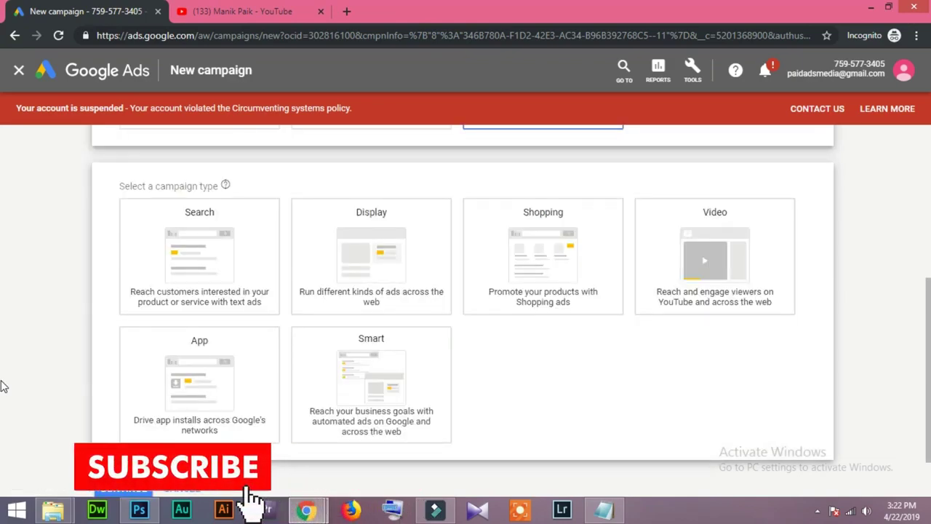
scroll(3, 386, down, 1)
scroll(3, 384, up, 3)
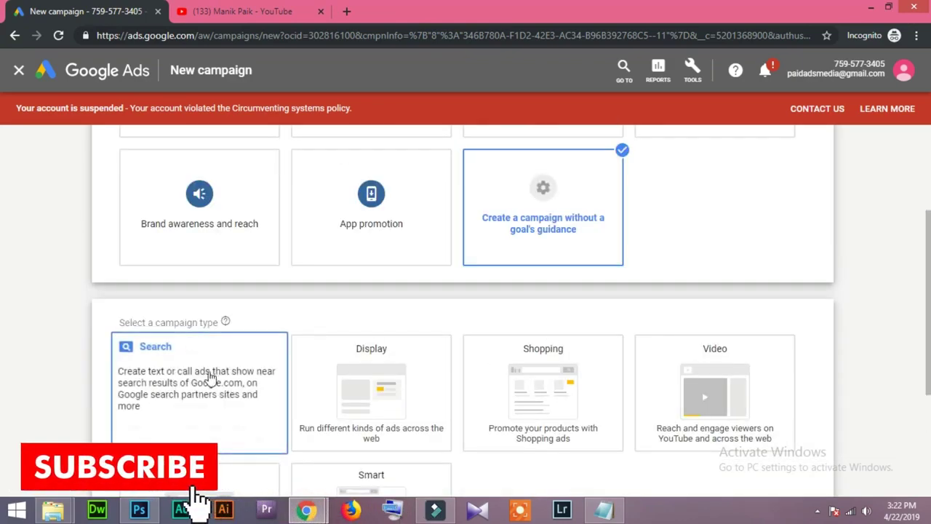
scroll(9, 406, down, 2)
scroll(3, 411, down, 1)
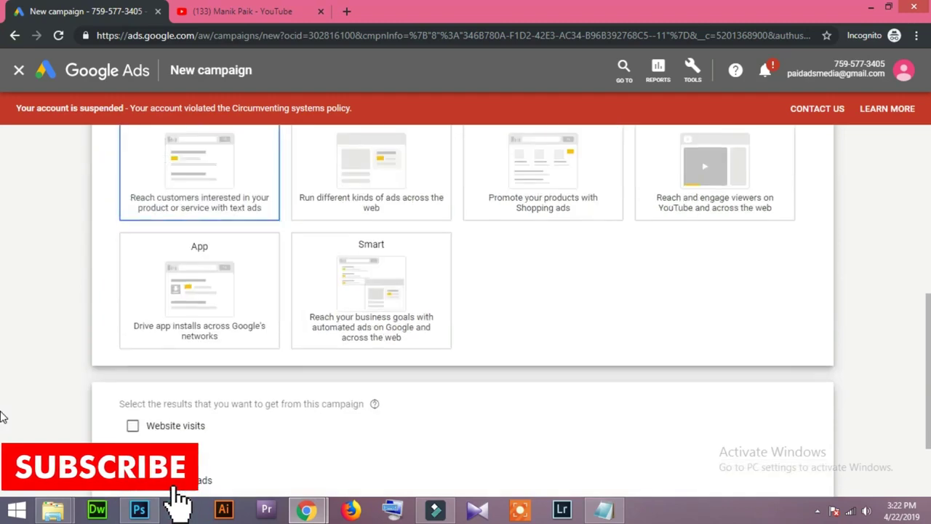
scroll(42, 348, up, 1)
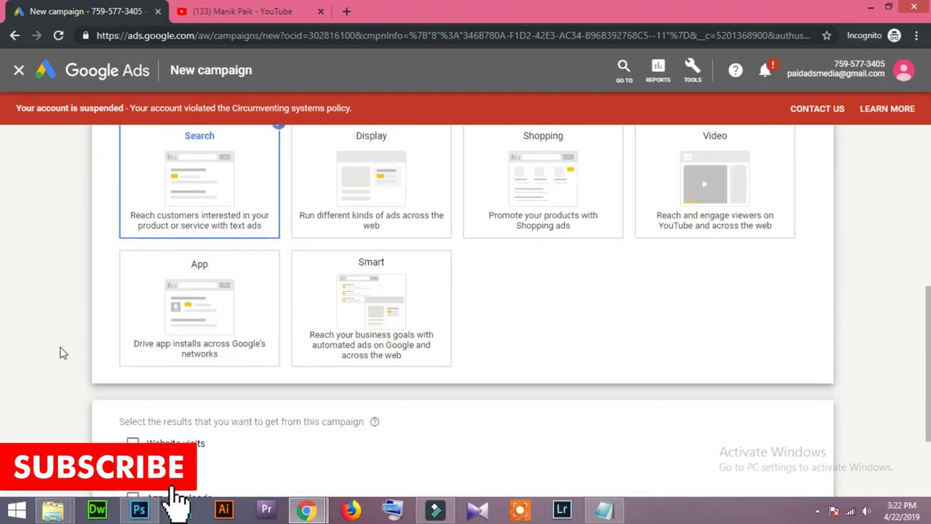
scroll(113, 291, up, 1)
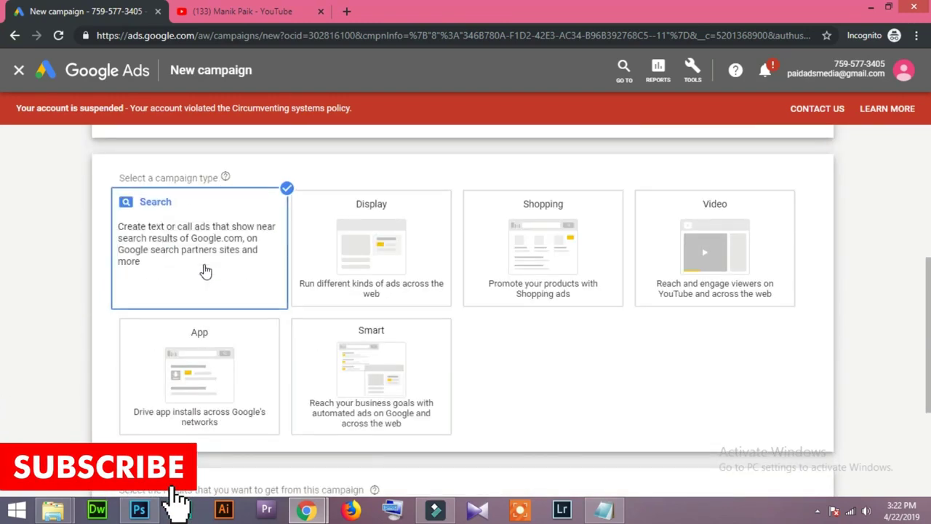
scroll(63, 342, down, 3)
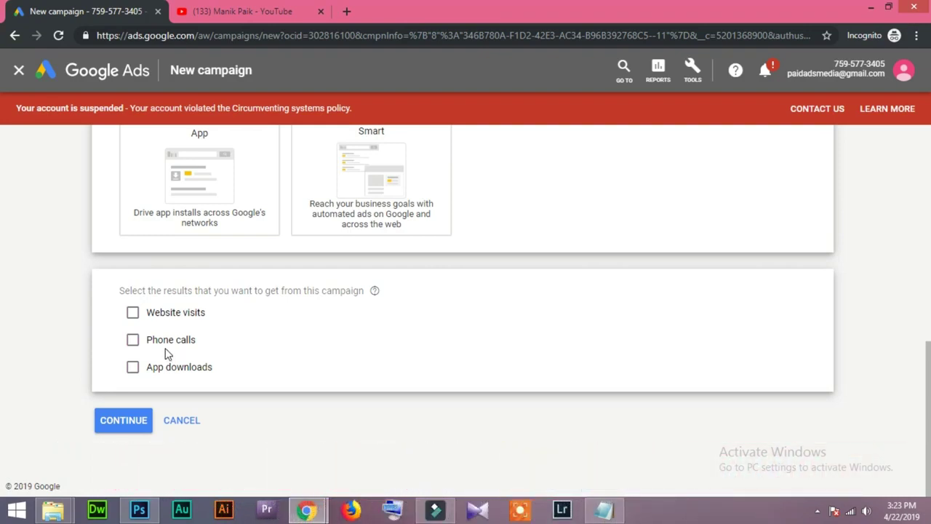
Choose Website visits and Phone calls as results and enter the business website.
click(132, 312)
click(132, 379)
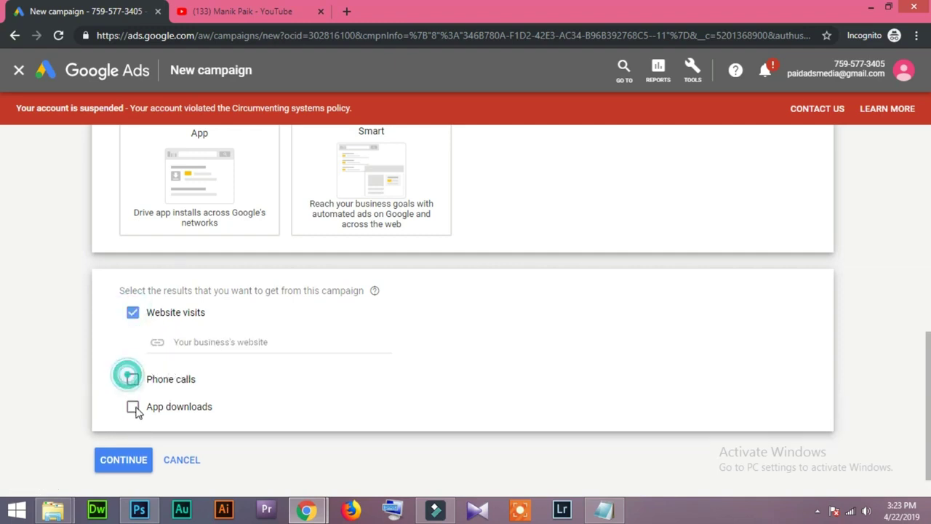
click(255, 339)
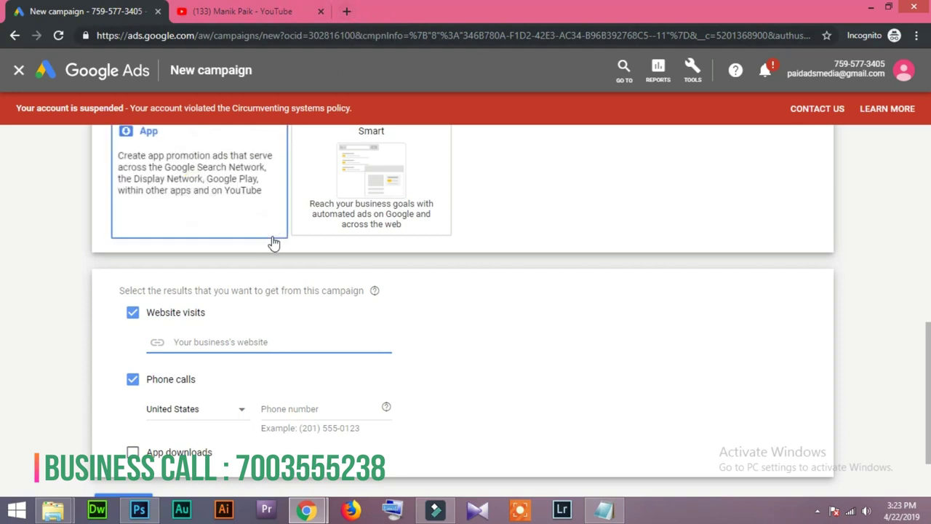
text(netmedia.in)
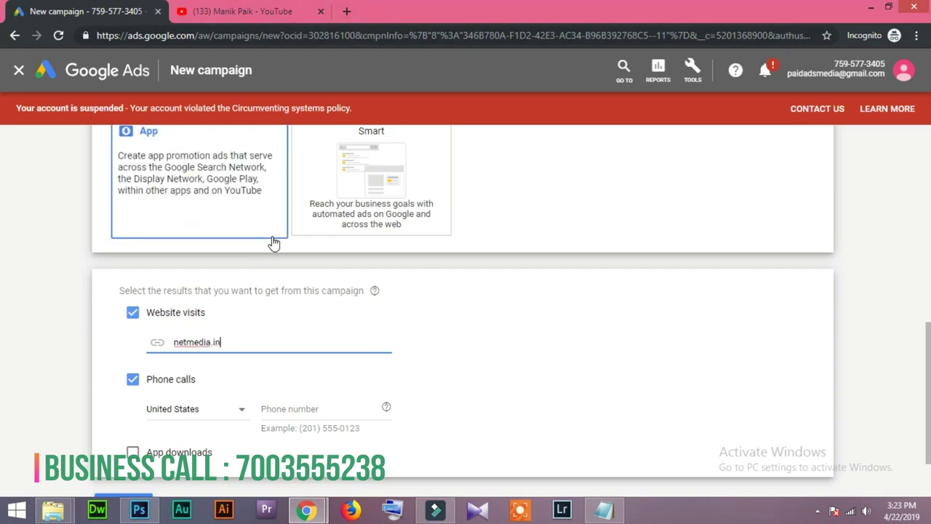
click(52, 313)
Set the phone number's country to India and enter the business phone number.
click(232, 414)
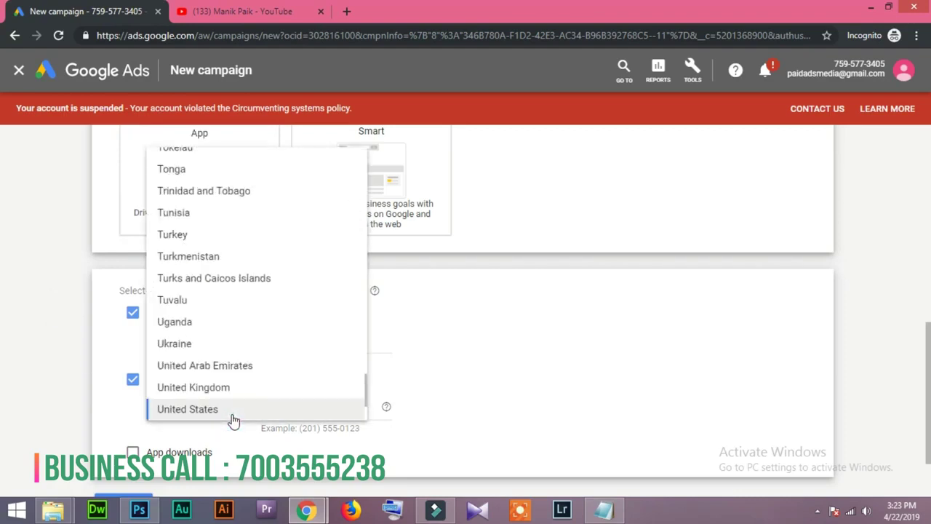
scroll(232, 420, up, 15)
click(172, 180)
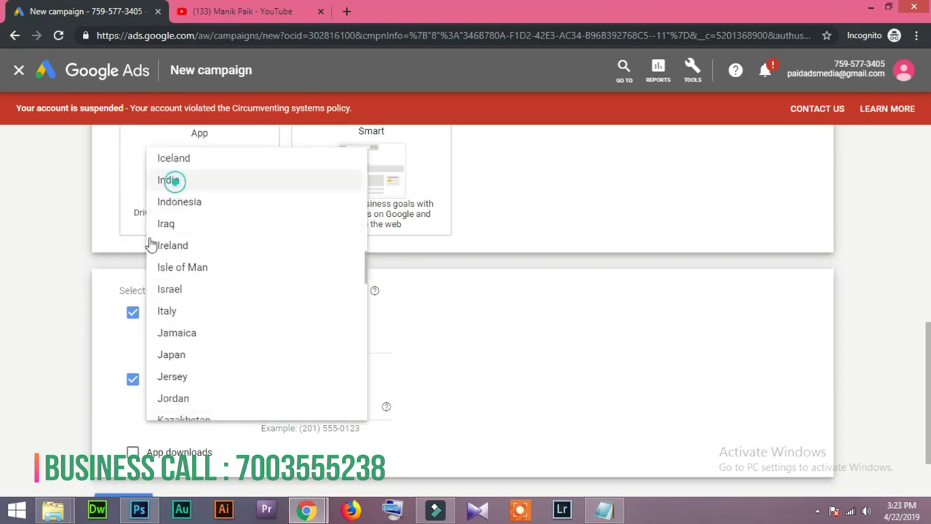
click(312, 408)
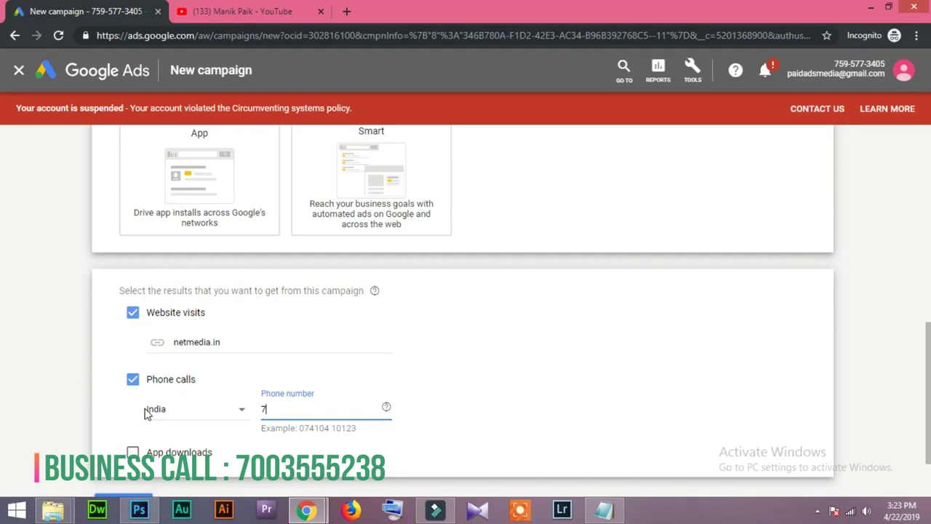
click(5, 415)
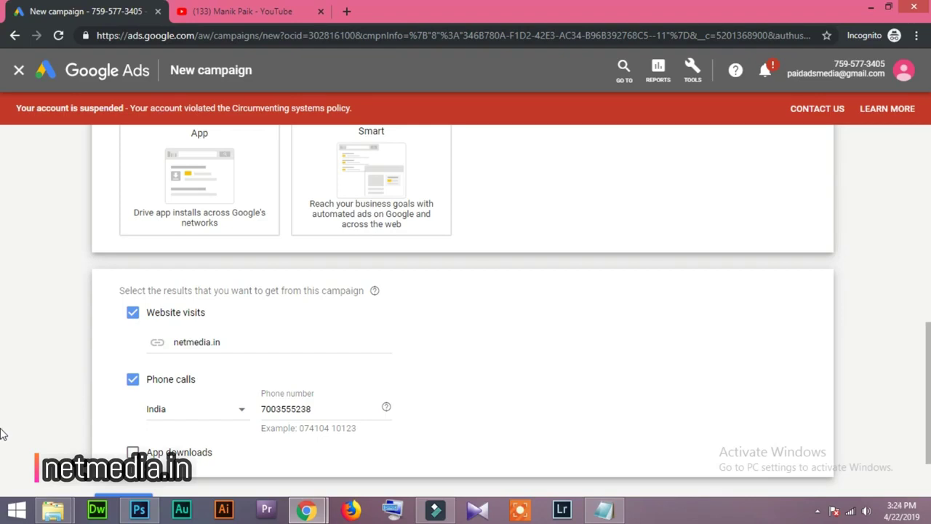
scroll(3, 434, down, 1)
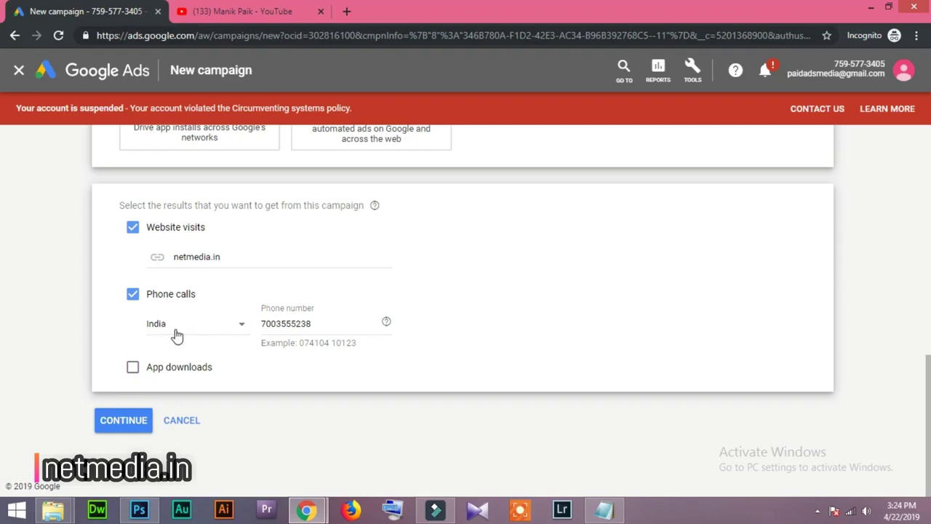
Add a leading 0 to the phone number and continue to campaign settings.
click(264, 323)
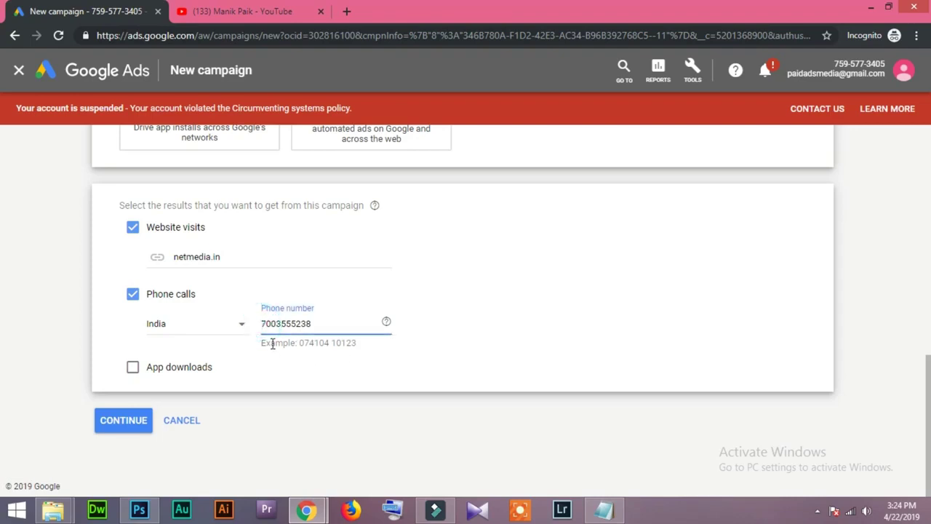
text(0)
click(298, 420)
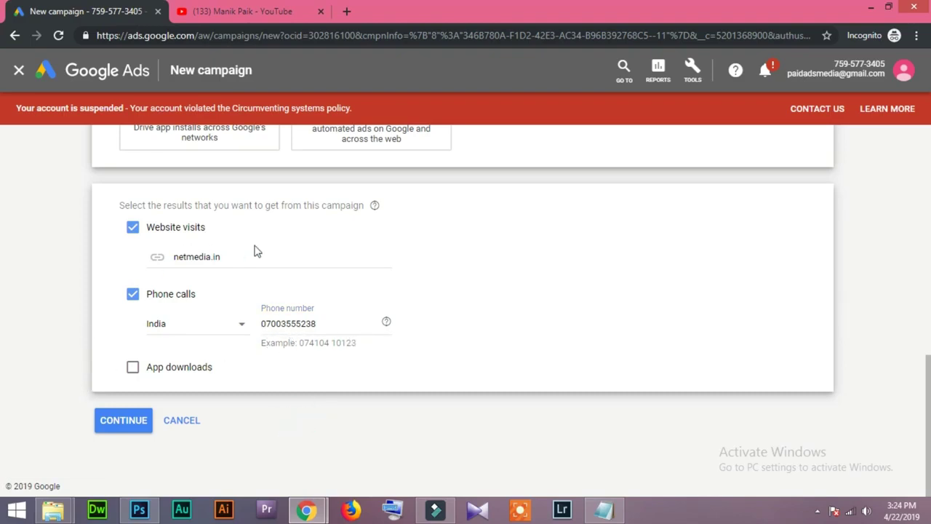
click(123, 421)
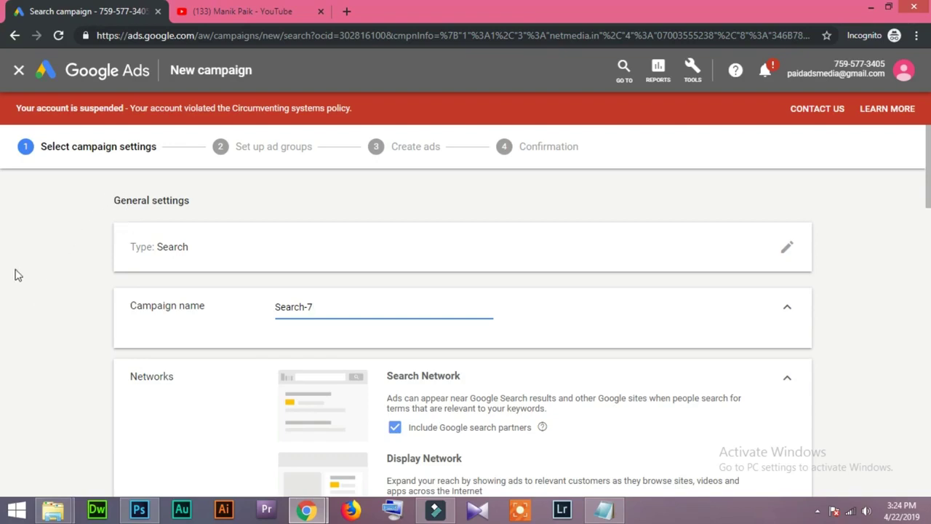
Stay on the unsaved campaign and replace 'Search-7' with 'Call Ads -22042019'.
click(788, 251)
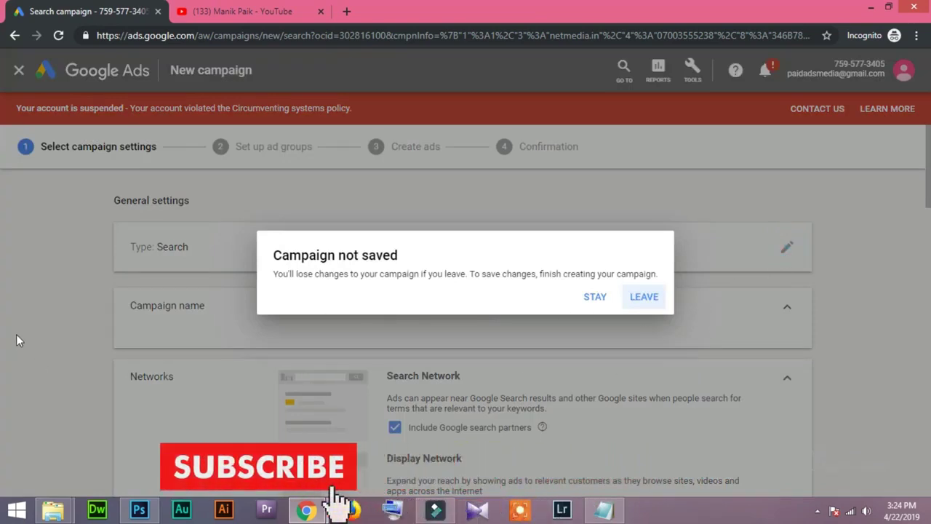
click(596, 297)
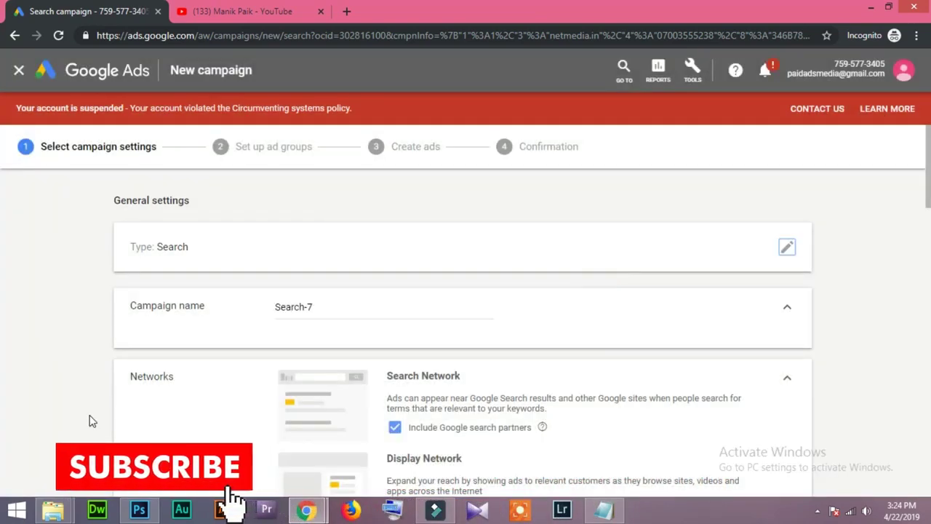
drag(334, 308, 272, 306)
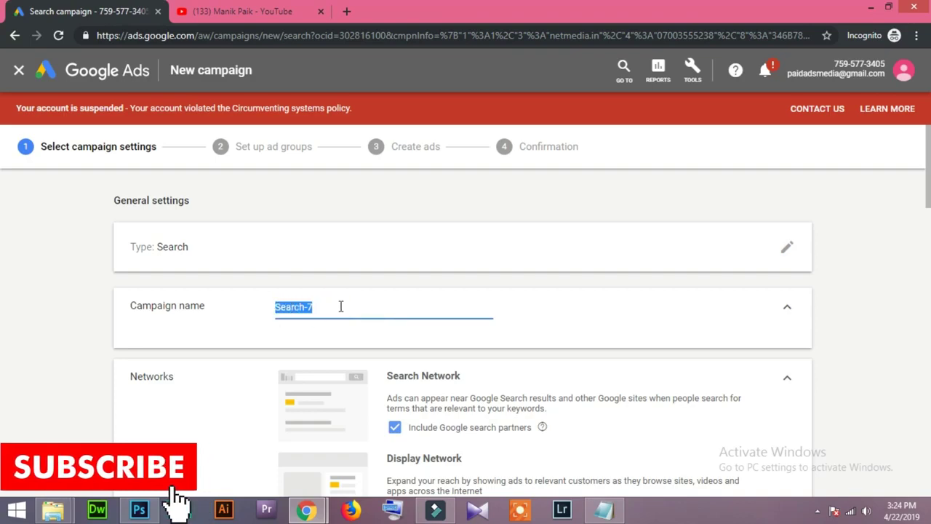
text(Call Ad)
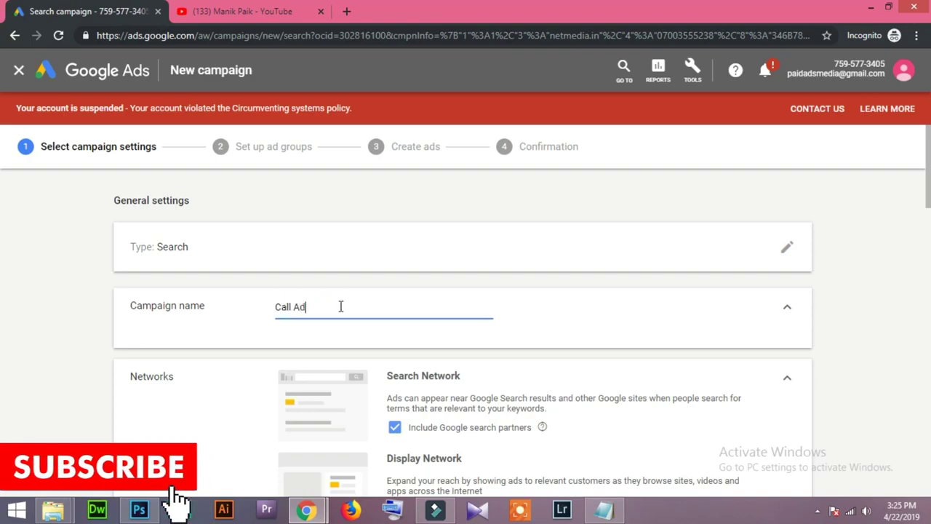
text(s - )
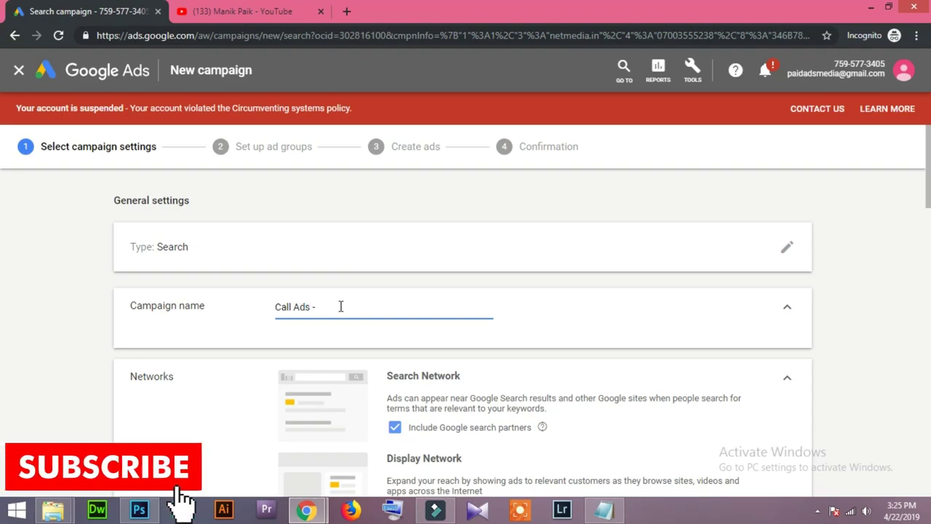
text(22)
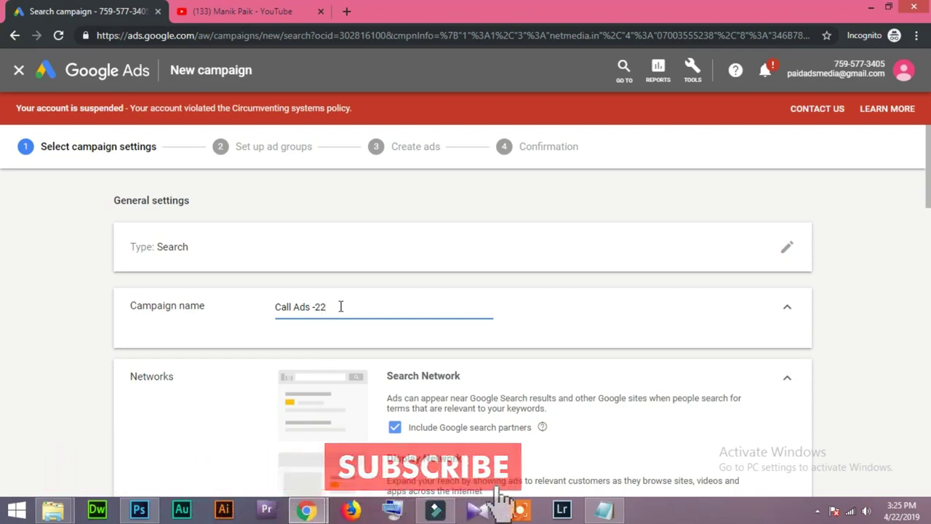
text(042019)
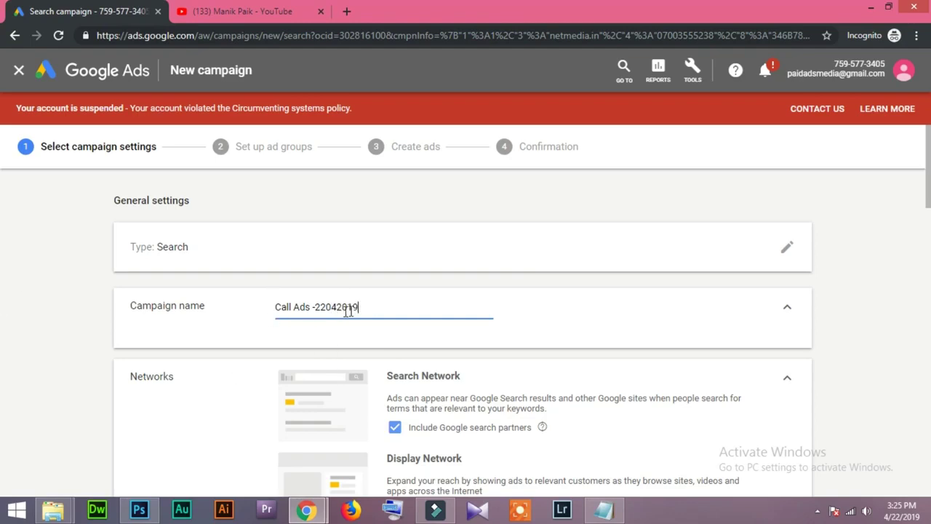
click(375, 306)
click(22, 347)
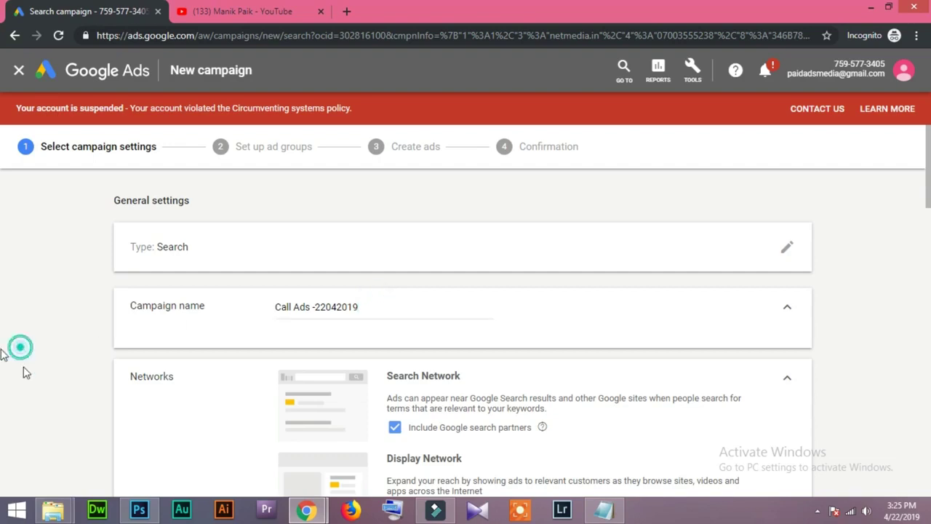
Untick search partners and Display Network, then reveal more settings: start 22 April 2019, no end date.
scroll(555, 387, down, 2)
click(394, 291)
click(394, 388)
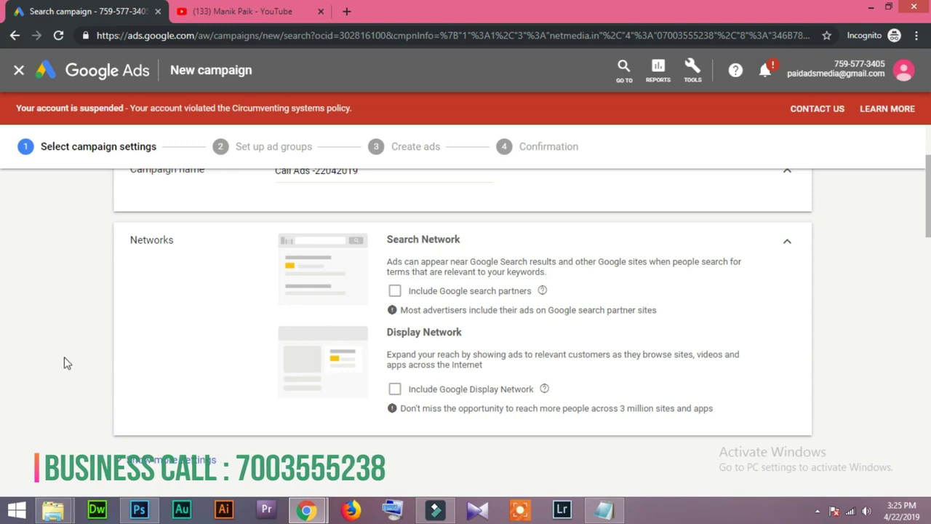
scroll(8, 342, down, 2)
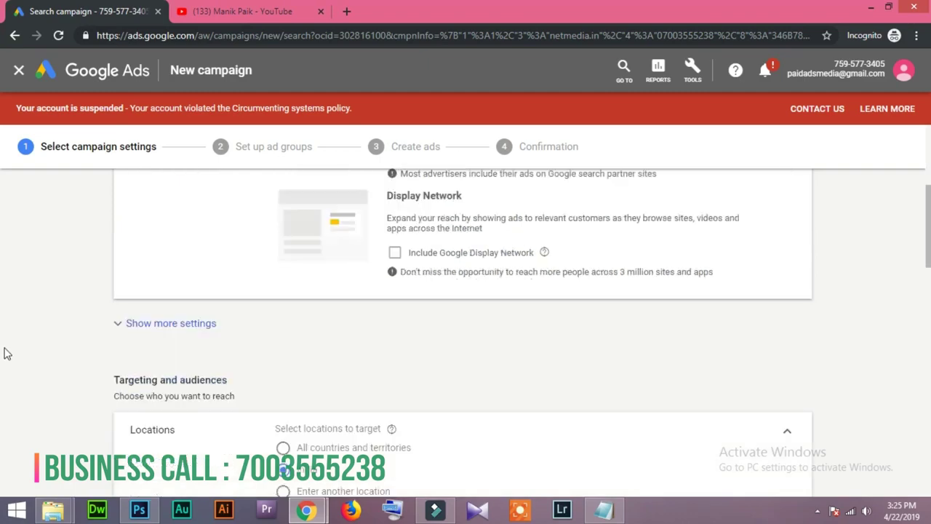
key(Return)
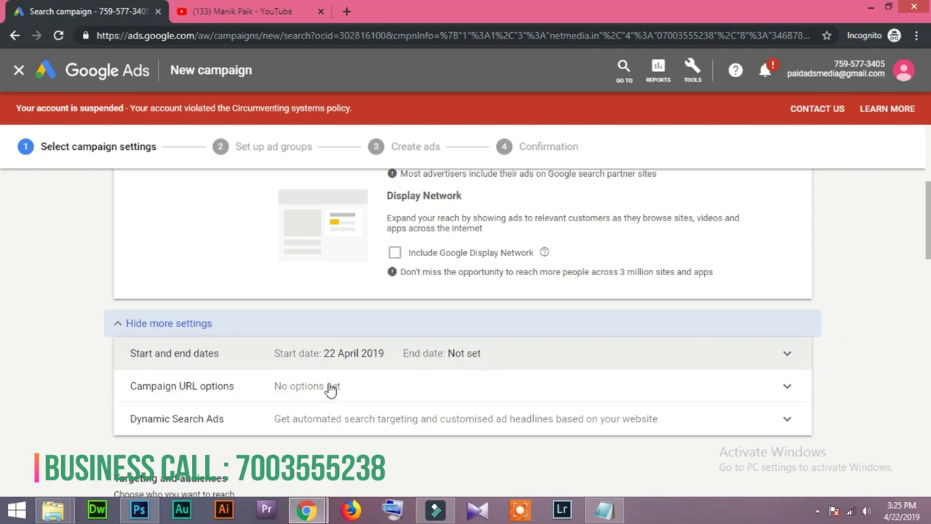
scroll(26, 401, down, 1)
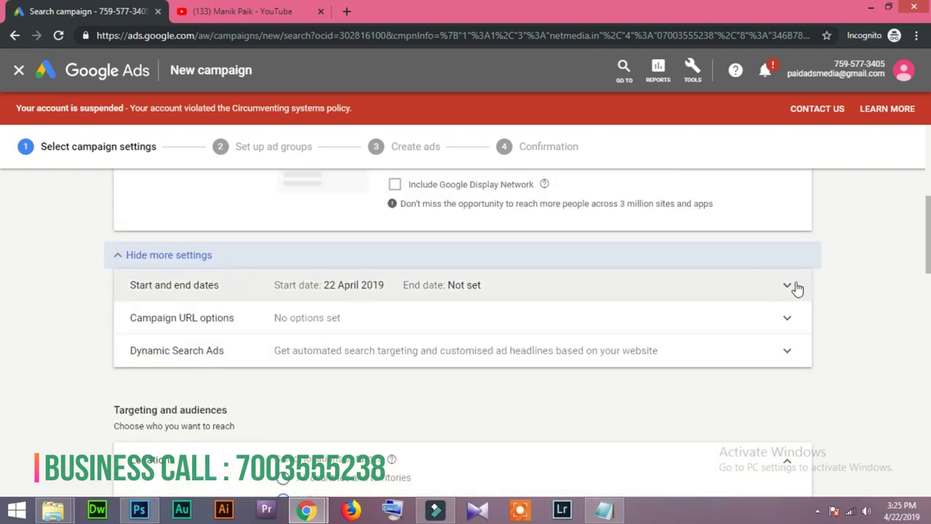
scroll(146, 356, down, 1)
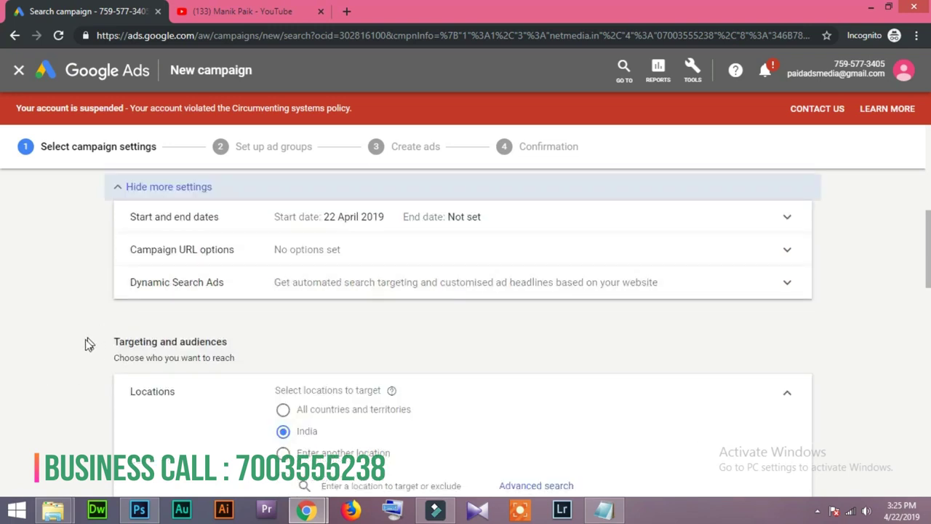
scroll(87, 339, down, 2)
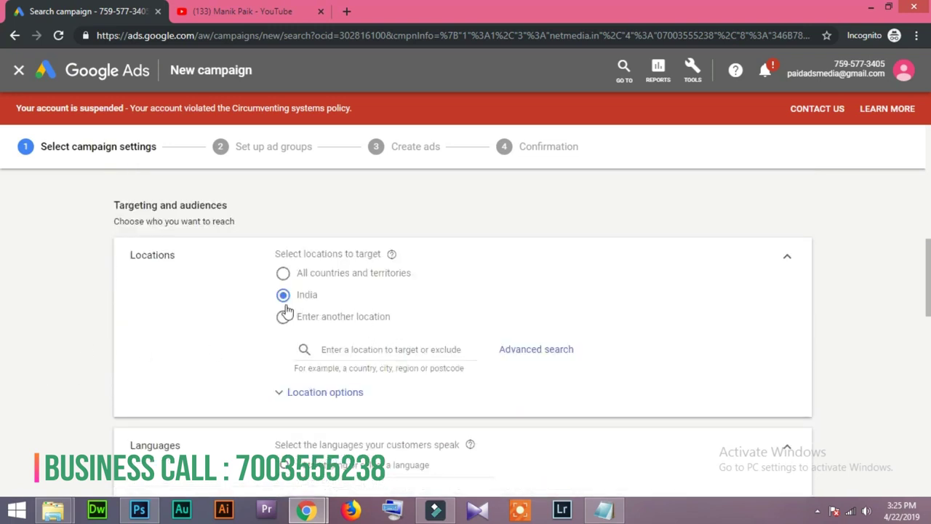
Target the campaign location Pune, Maharashtra, India.
click(347, 352)
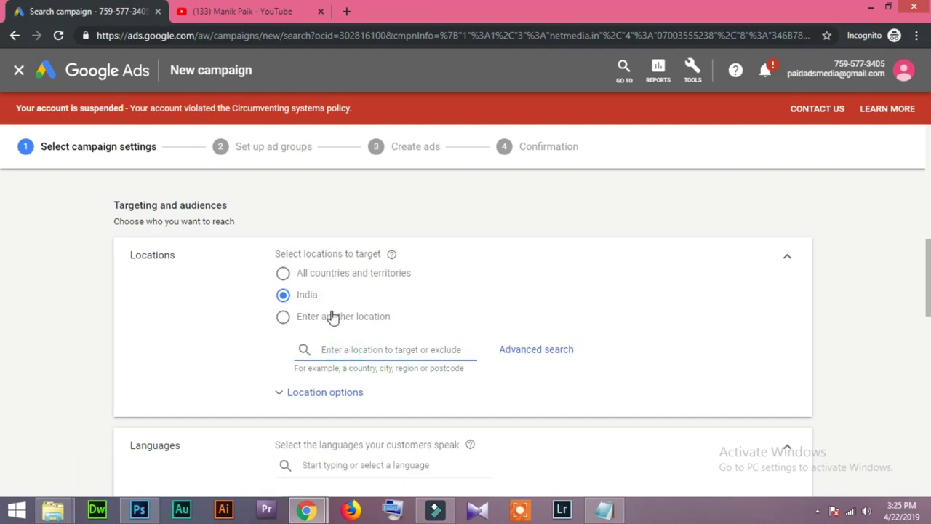
text(Pune)
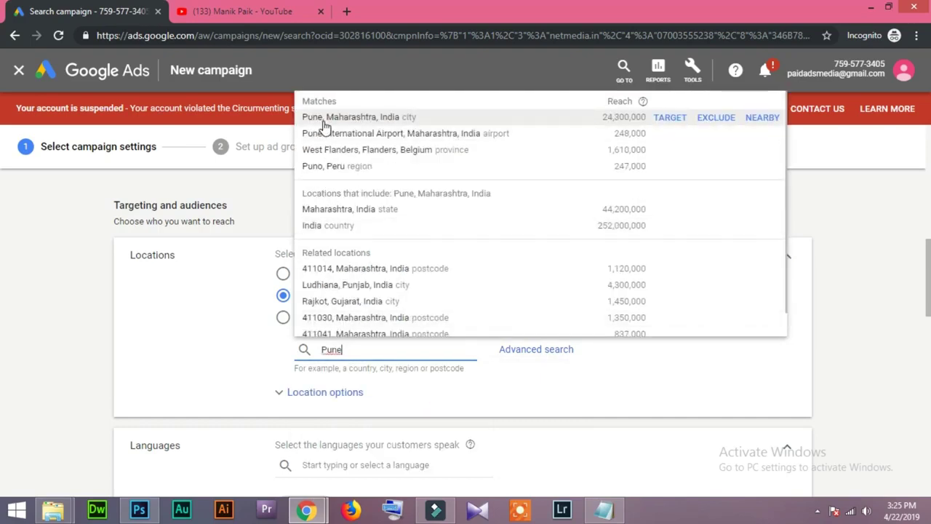
click(357, 116)
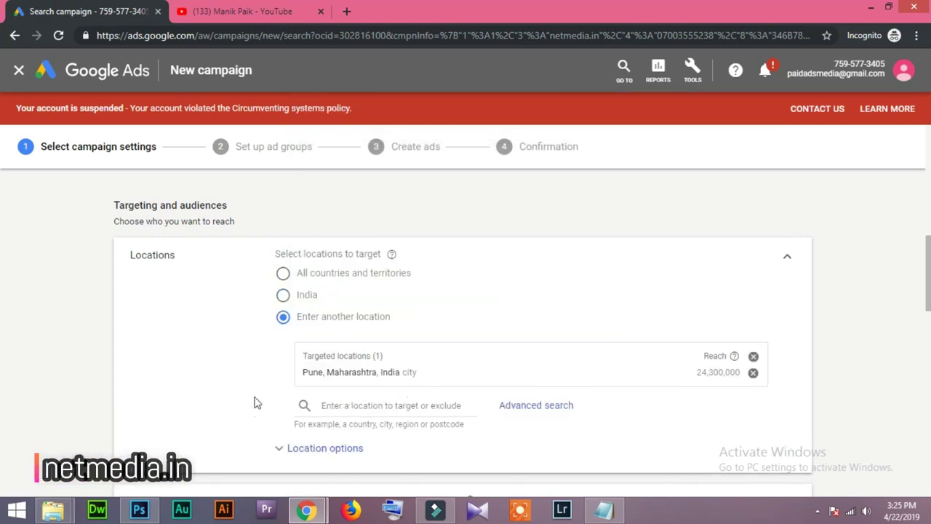
scroll(213, 402, down, 1)
Expand Location options and the Audiences picker, keeping English as the language.
click(304, 381)
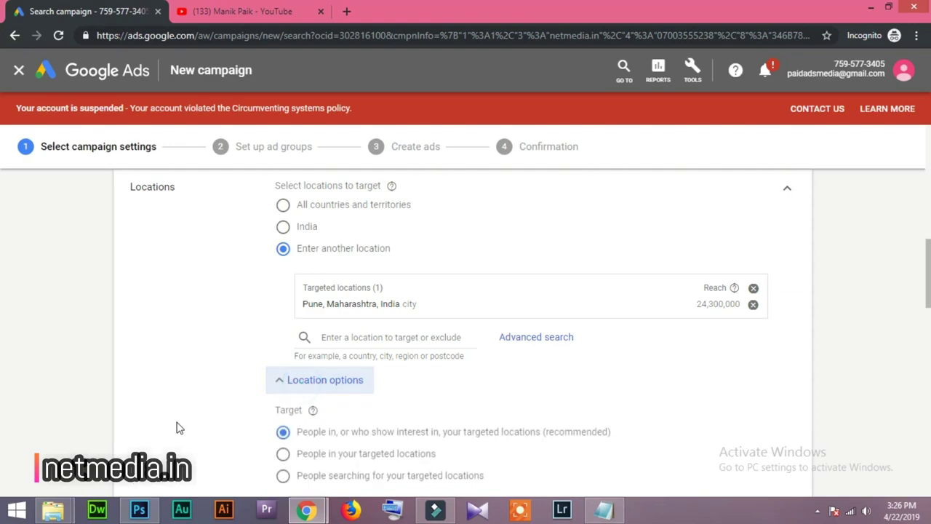
scroll(181, 425, down, 2)
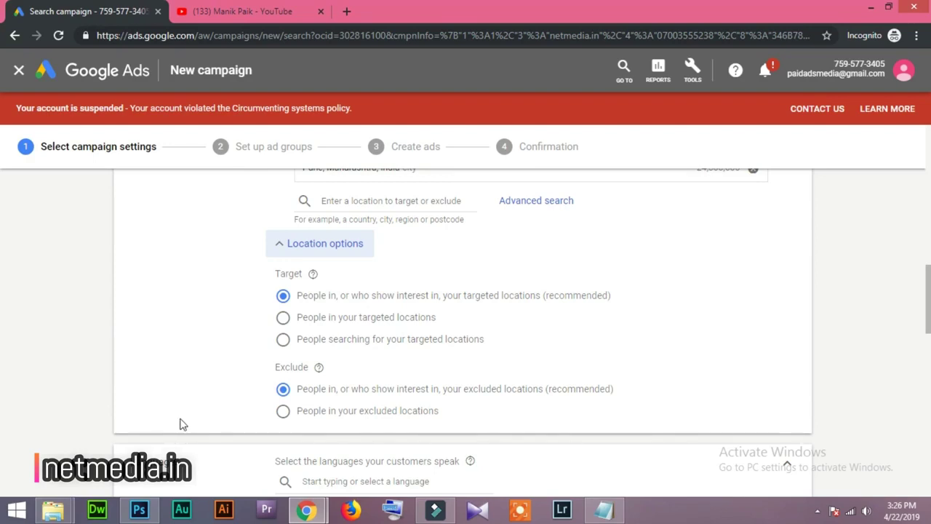
scroll(182, 422, down, 1)
scroll(37, 424, down, 2)
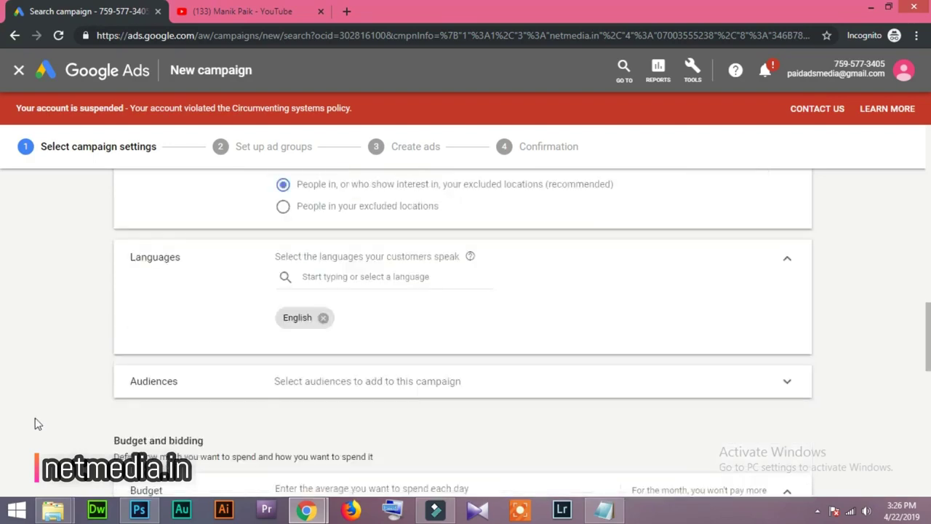
click(291, 395)
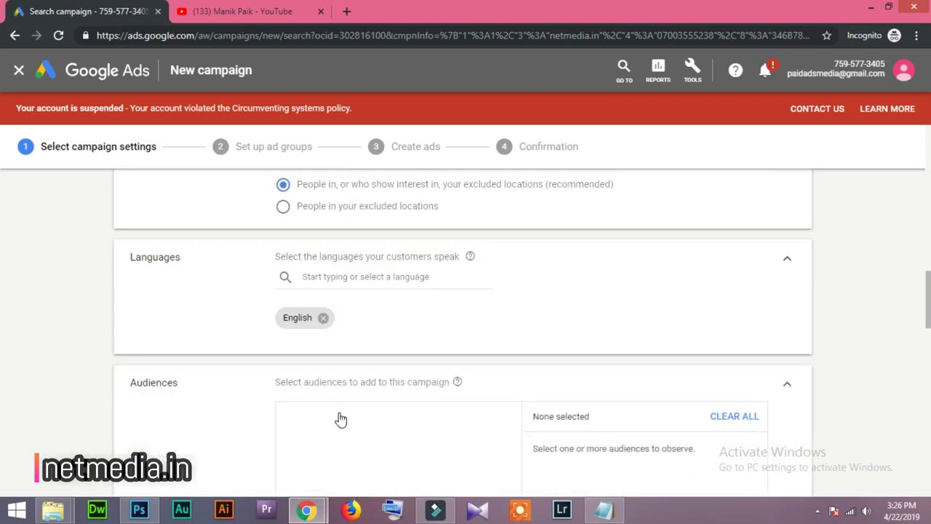
scroll(735, 349, down, 2)
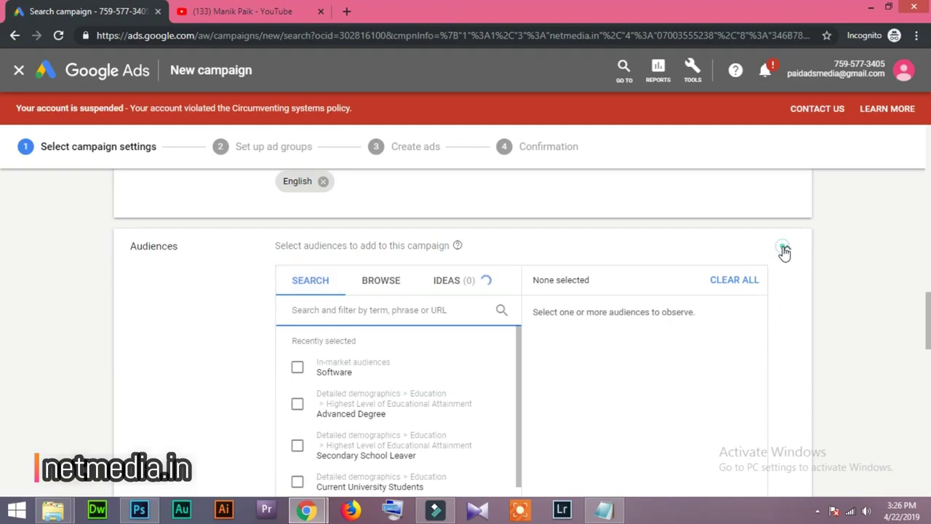
Close Audiences with none added and set a ₹500 daily budget with Standard delivery.
click(80, 407)
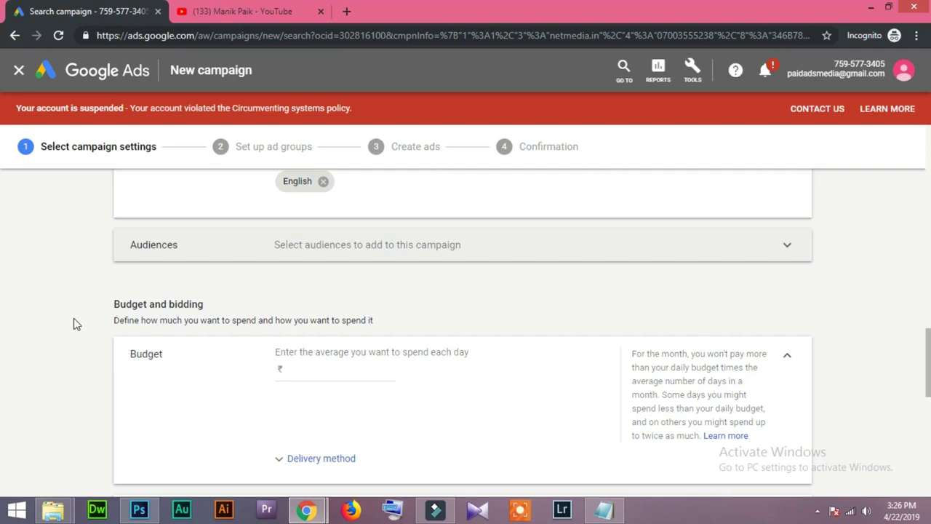
click(334, 368)
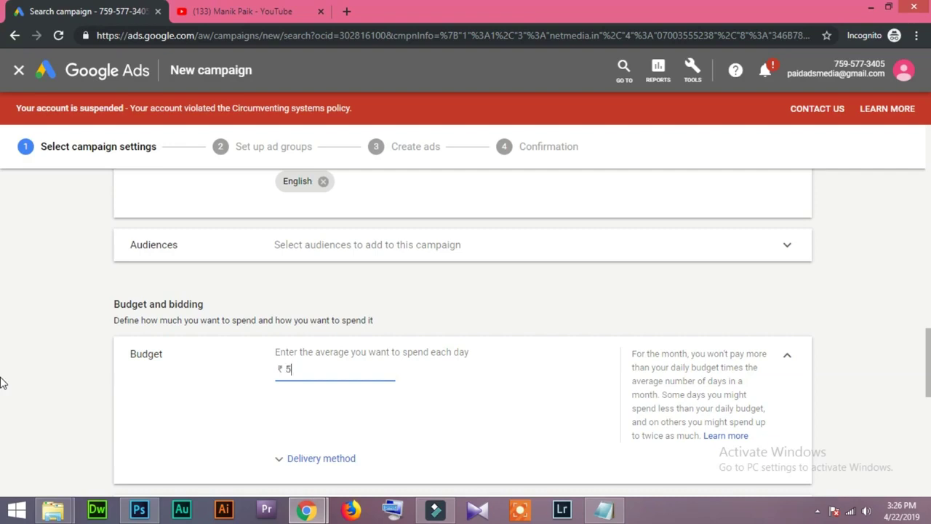
key(BackSpace)
key(BackSpace)
key(BackSpace)
click(18, 342)
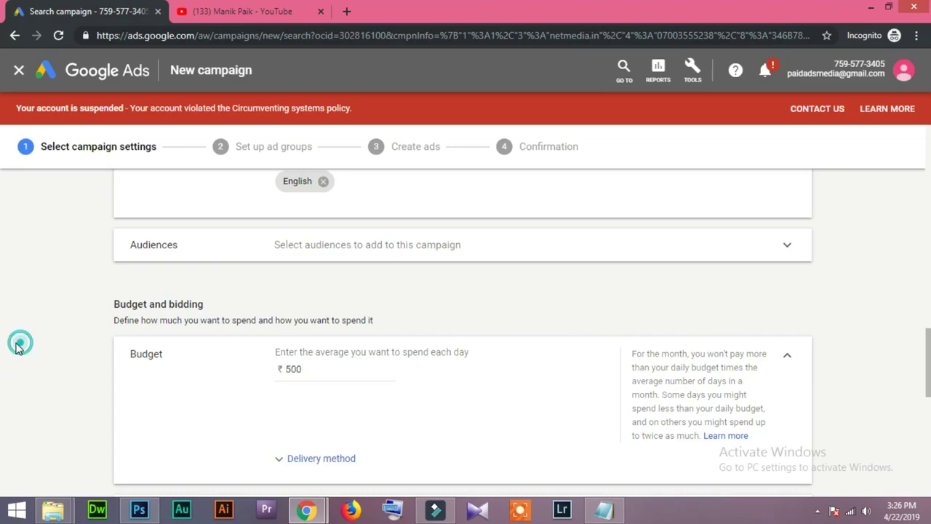
scroll(19, 348, down, 3)
click(324, 254)
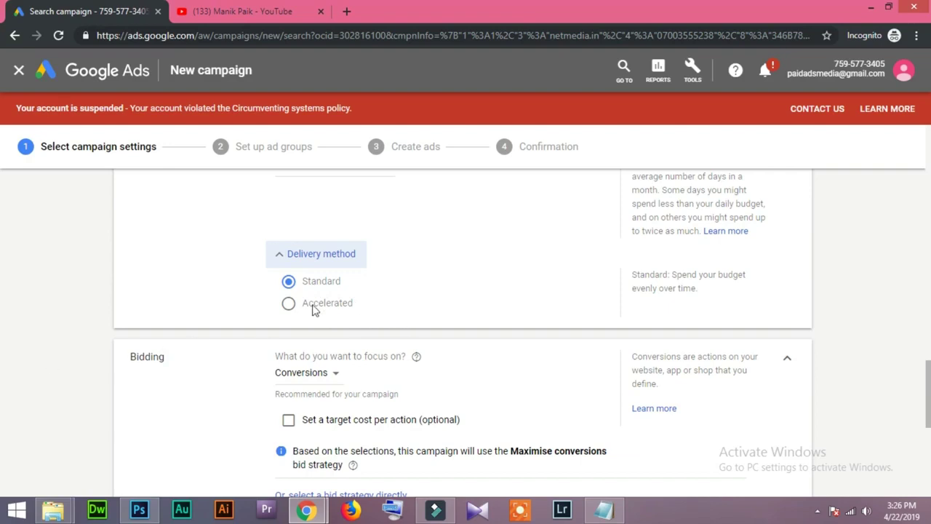
Set the bidding focus to Clicks with a ₹22.00 maximum CPC bid limit.
click(294, 254)
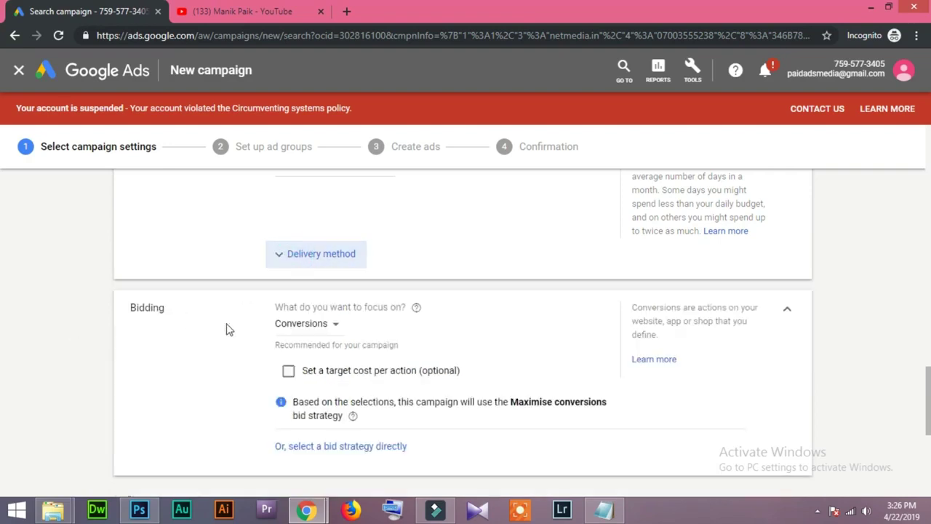
click(306, 324)
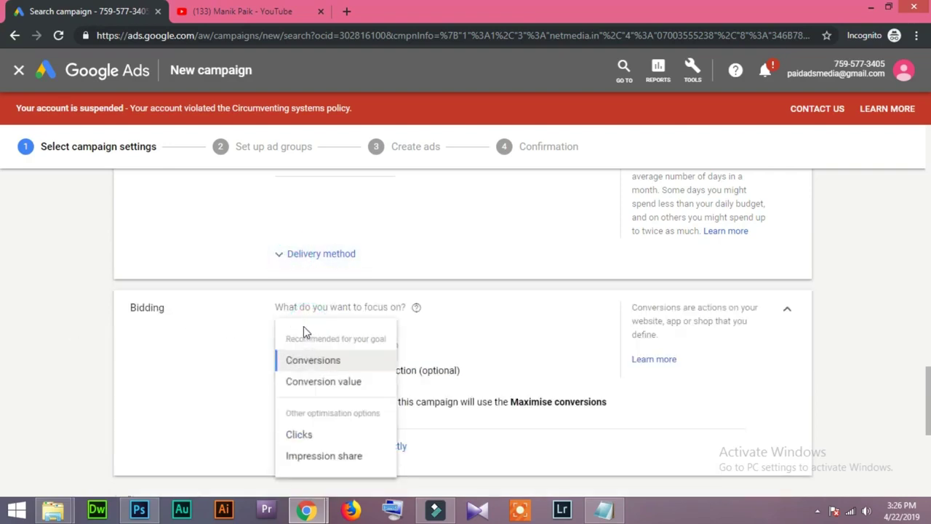
click(297, 437)
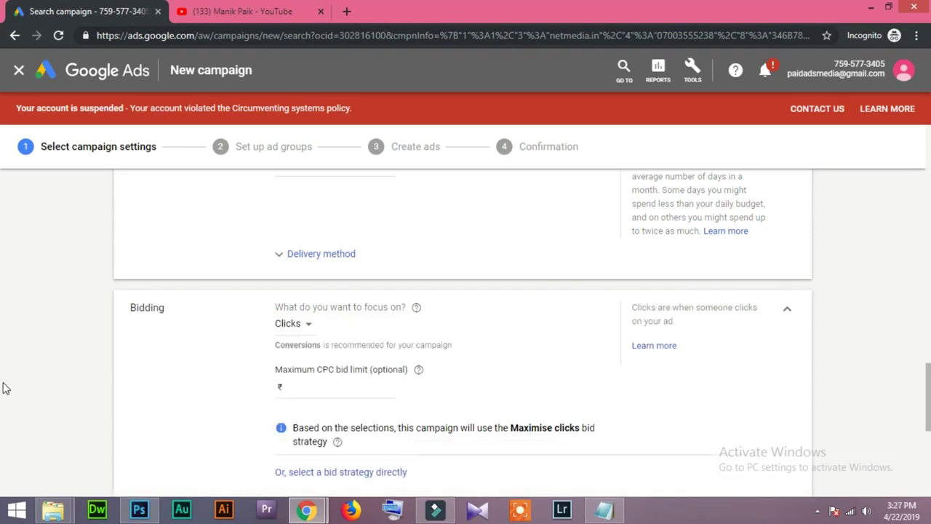
click(297, 387)
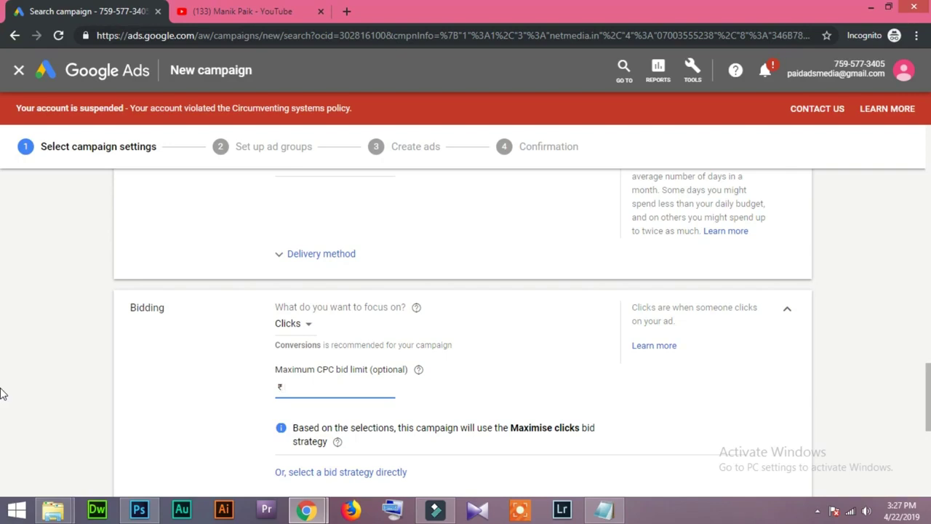
text(22)
click(3, 386)
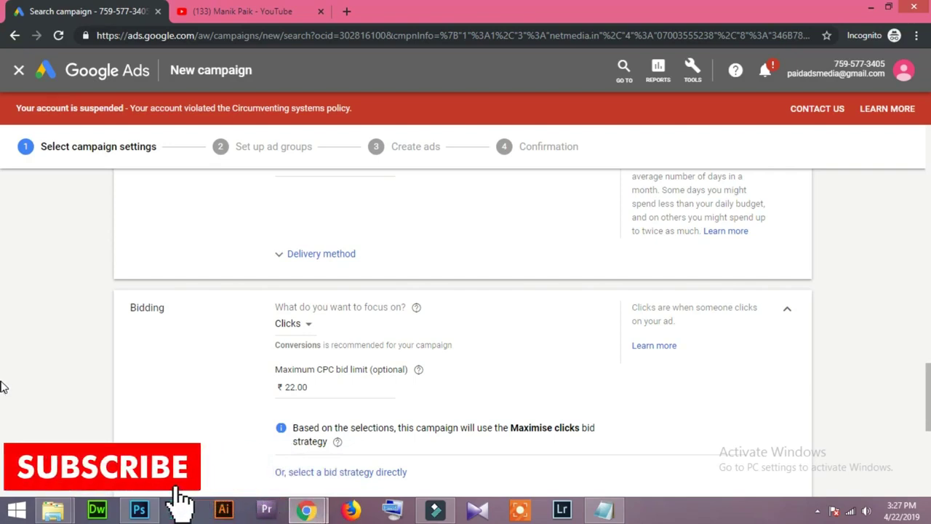
drag(326, 386, 247, 387)
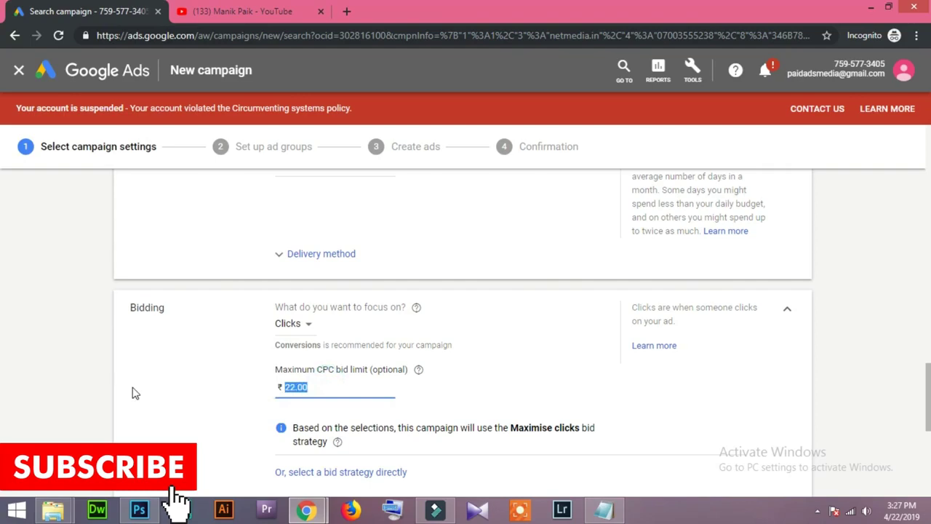
scroll(134, 391, down, 1)
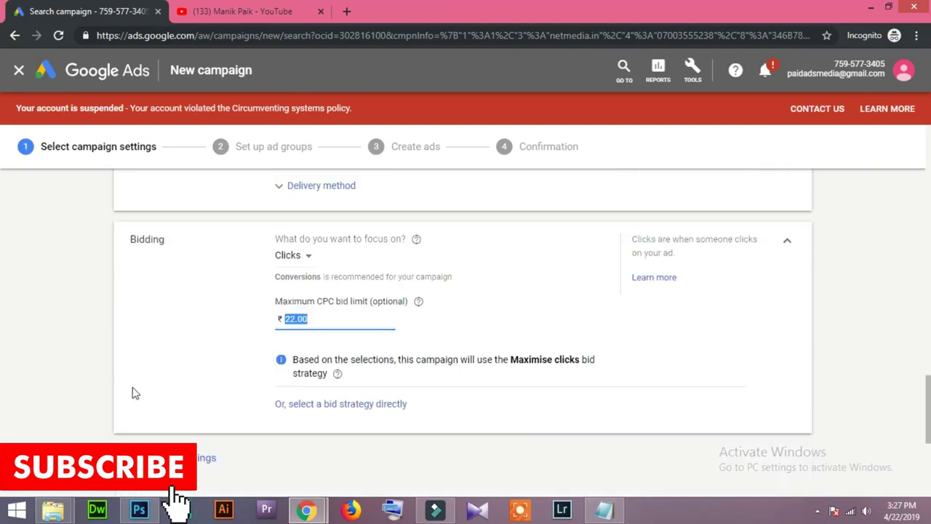
Select Maximise clicks directly with the ₹22.00 limit and re-enable Enhanced CPC.
click(315, 404)
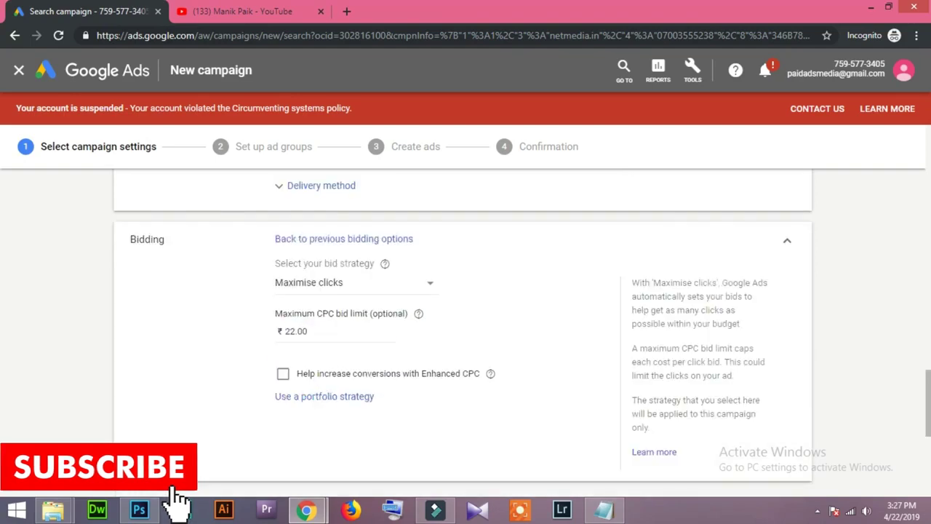
click(283, 374)
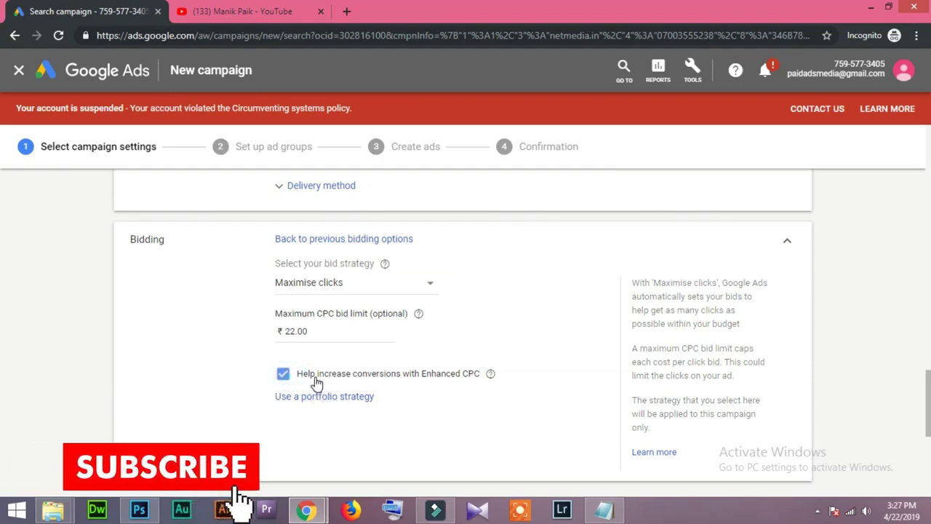
click(315, 332)
drag(316, 332, 285, 330)
click(227, 363)
click(320, 330)
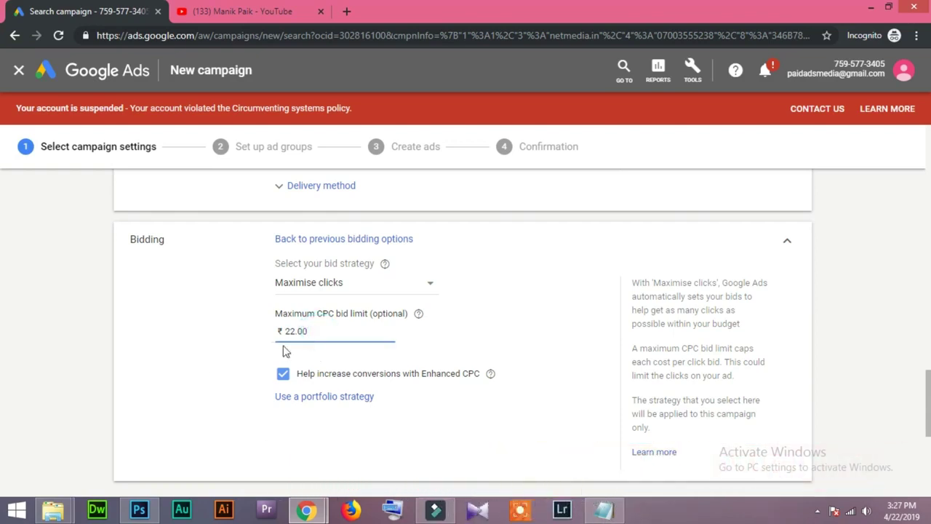
click(283, 373)
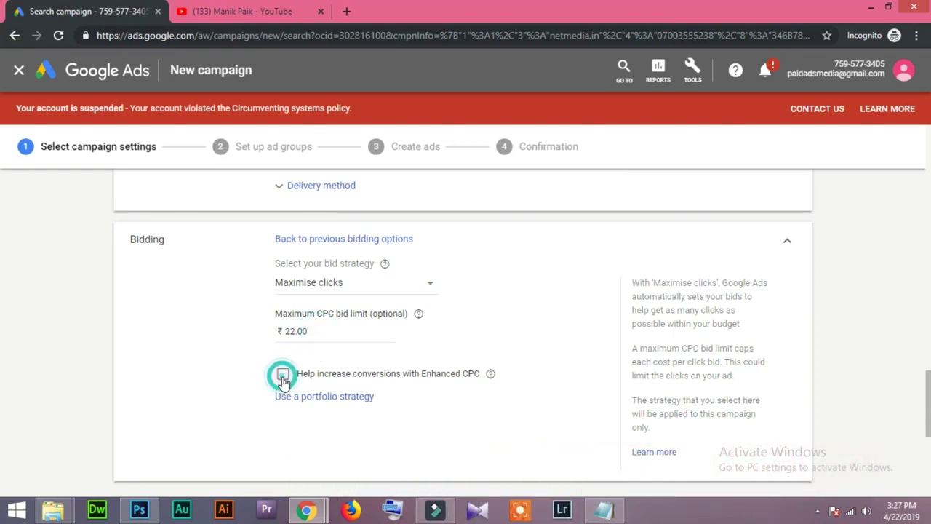
drag(327, 329, 243, 329)
click(214, 370)
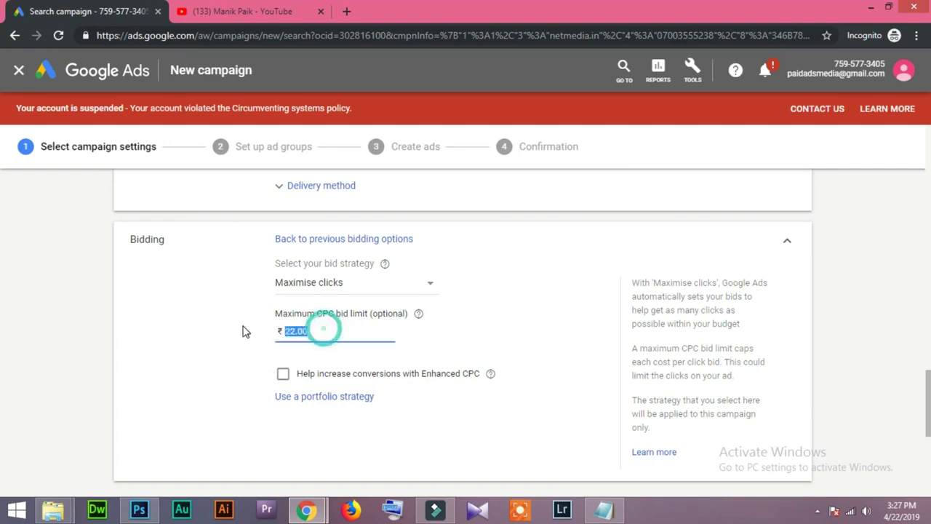
click(282, 374)
scroll(245, 386, down, 5)
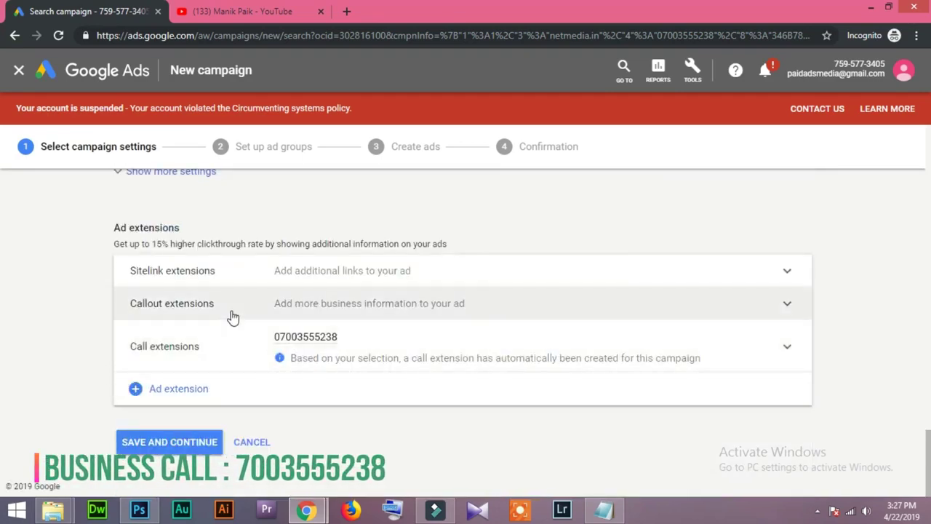
Save the campaign settings and keep the ad group type as Standard.
click(167, 447)
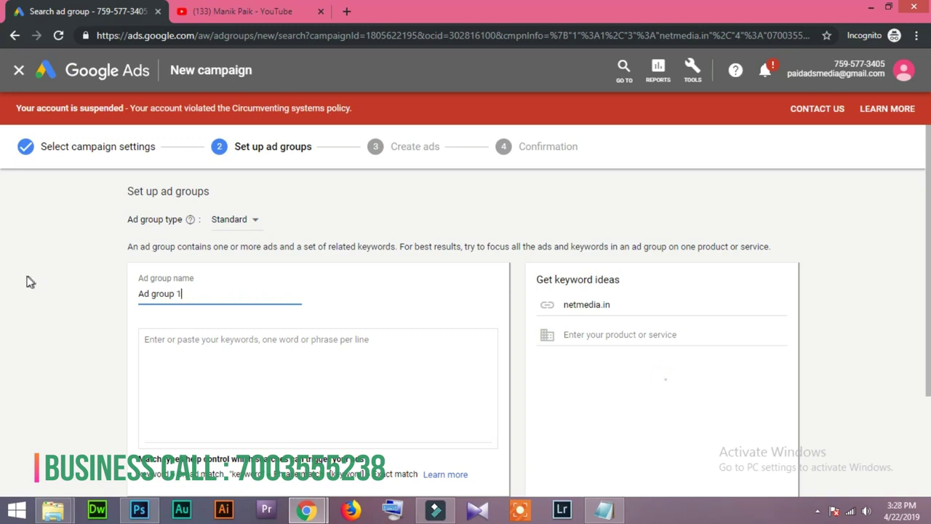
scroll(35, 306, down, 2)
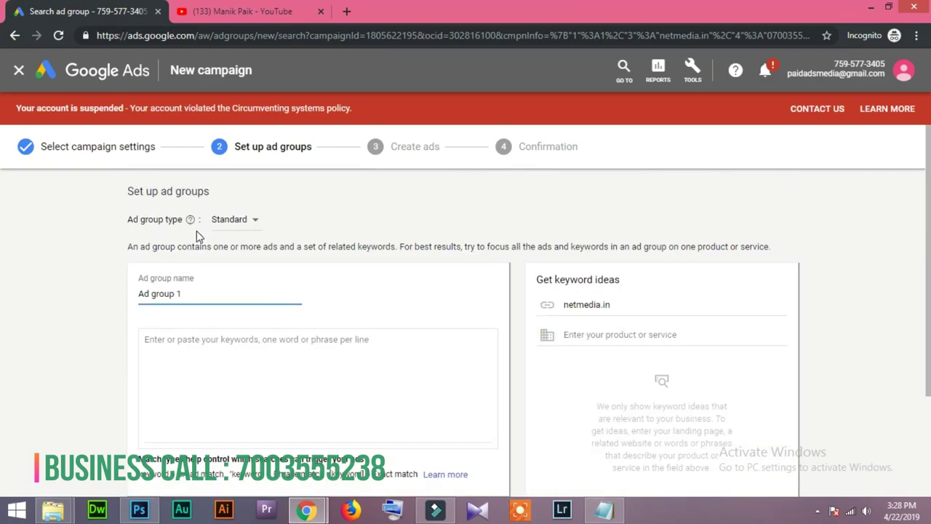
click(254, 221)
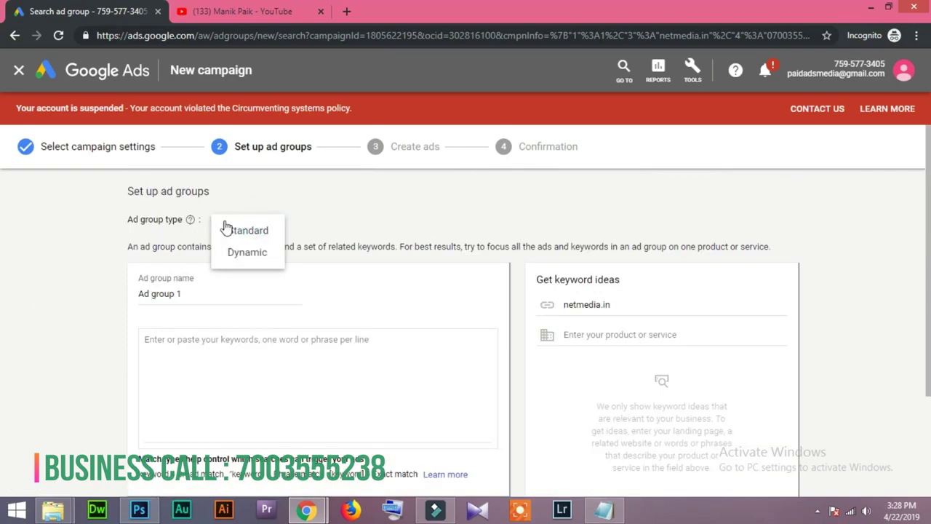
click(243, 230)
Replace the default 'Ad group 1' name with 'Business Call'.
drag(214, 294, 91, 297)
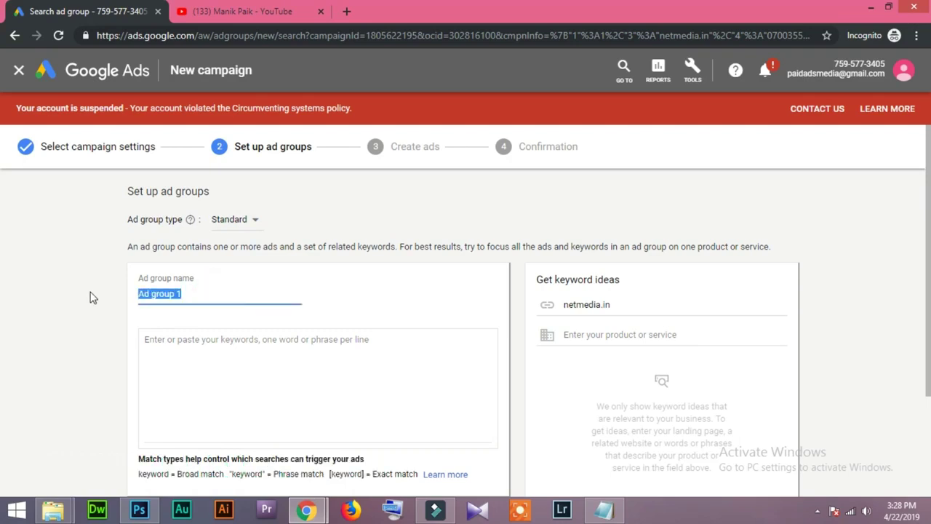
text(Google)
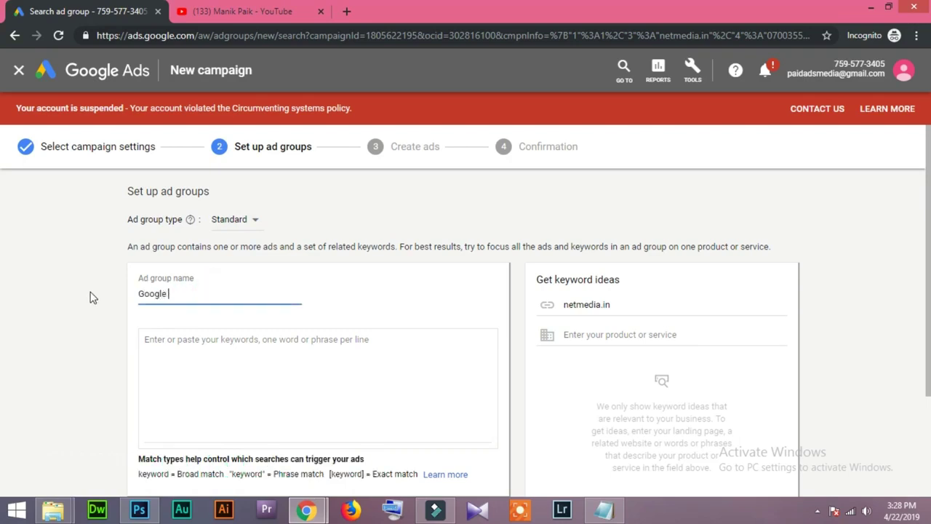
key(BackSpace)
key(BackSpace)
key(BackSpace)
text(Busine)
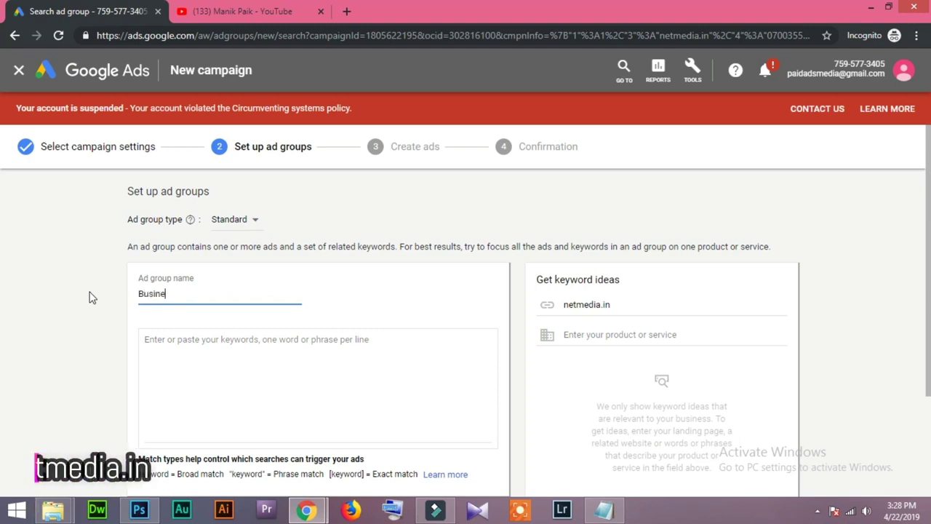
text(ss Call)
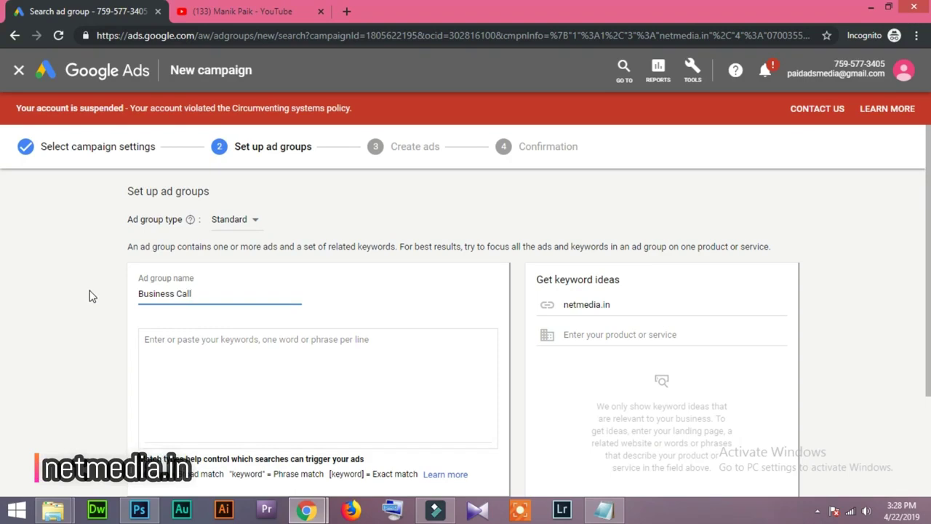
click(202, 351)
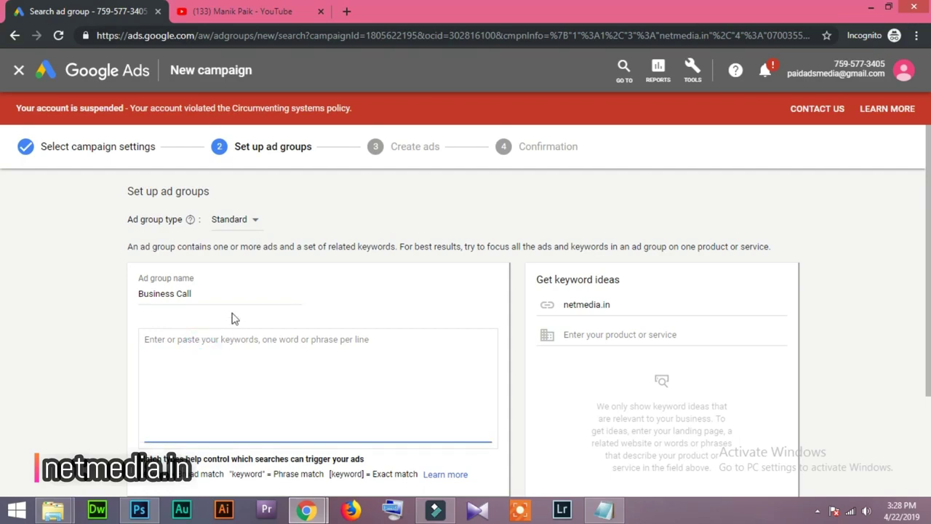
Enter 'digital marketing' as a keyword and load keyword ideas for it.
text(digital marketing)
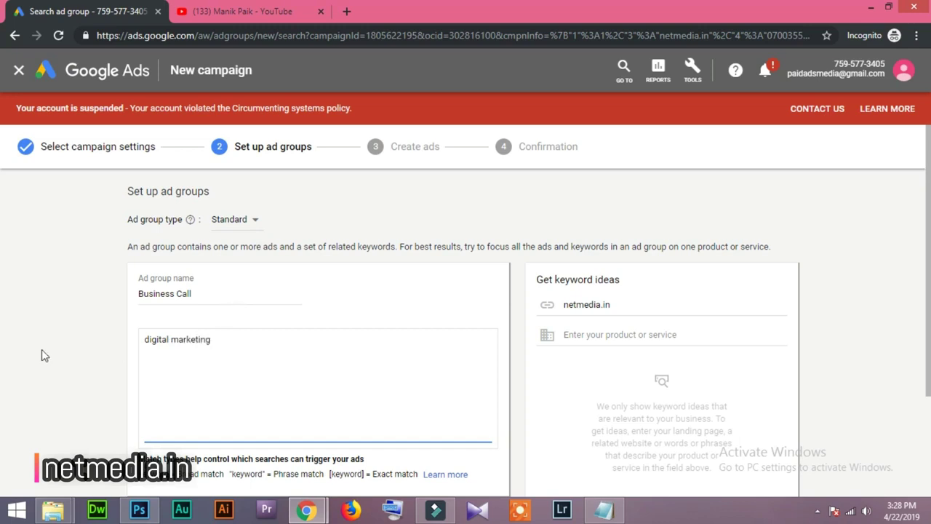
click(41, 350)
click(238, 341)
drag(235, 336, 128, 342)
key(ctrl+c)
click(44, 359)
click(218, 339)
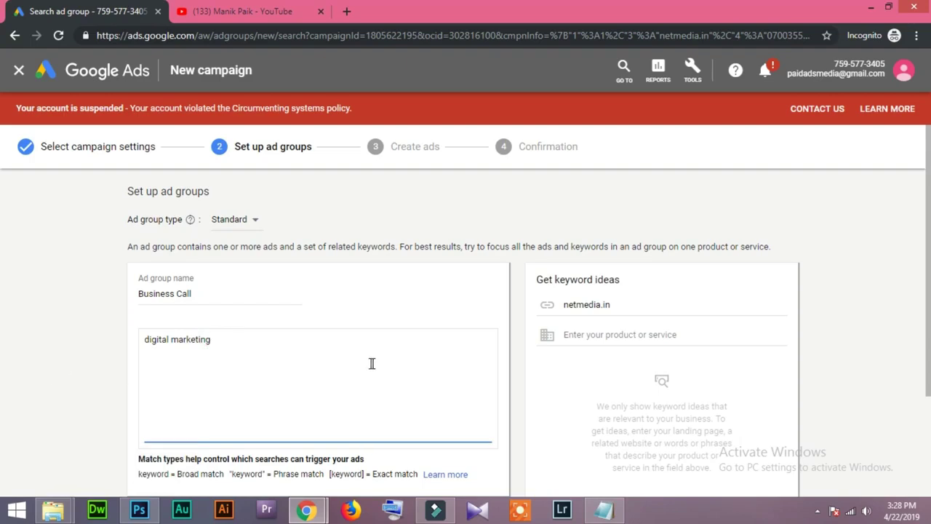
click(643, 333)
key(ctrl+v)
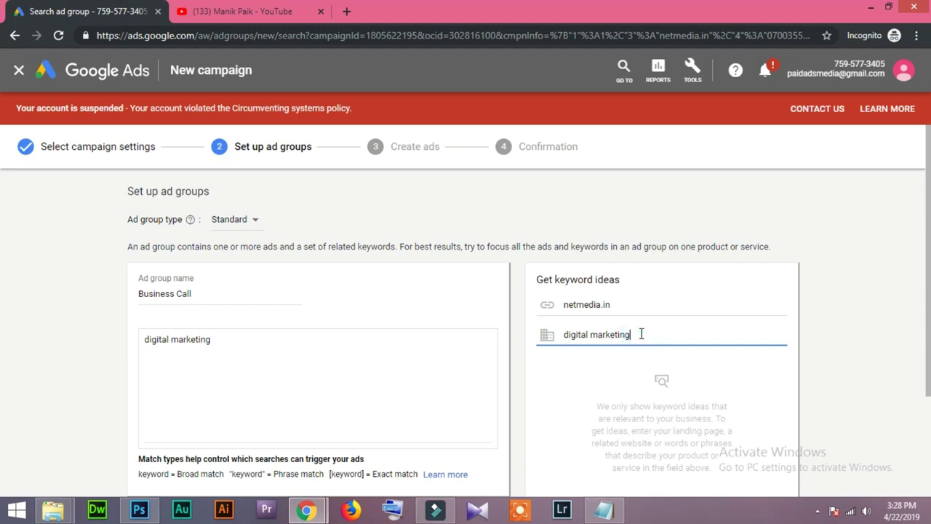
click(765, 404)
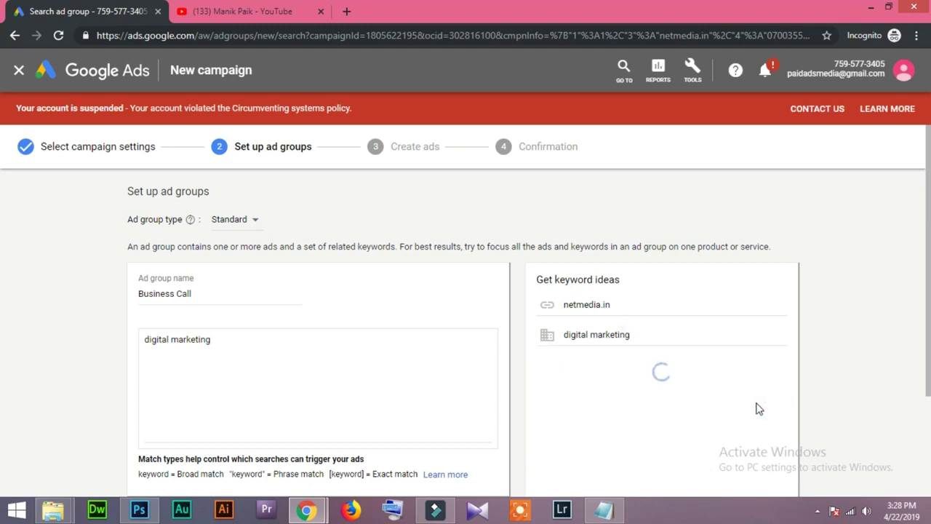
click(244, 339)
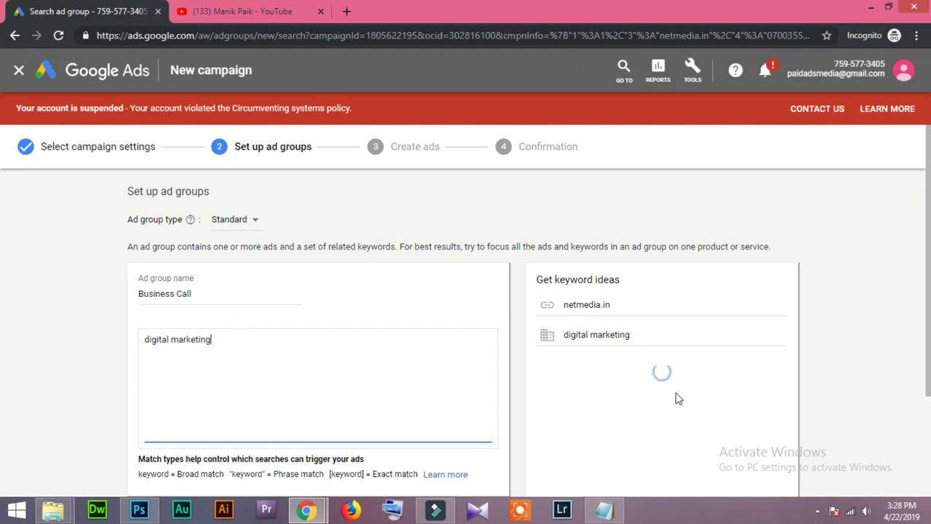
Add ideas: digital marketing company, seo digital marketing, marketing agency, internet marketing, digital marketing strategy.
scroll(676, 397, down, 1)
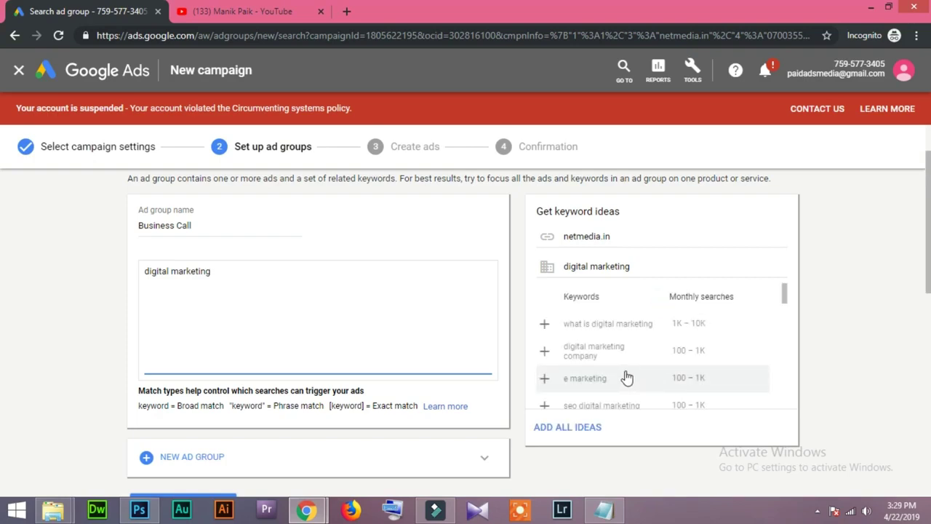
click(543, 352)
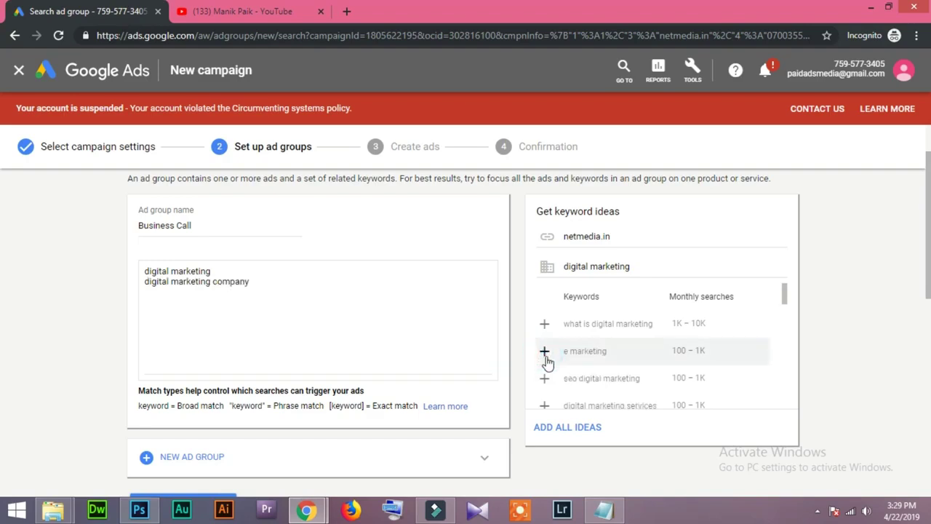
click(545, 378)
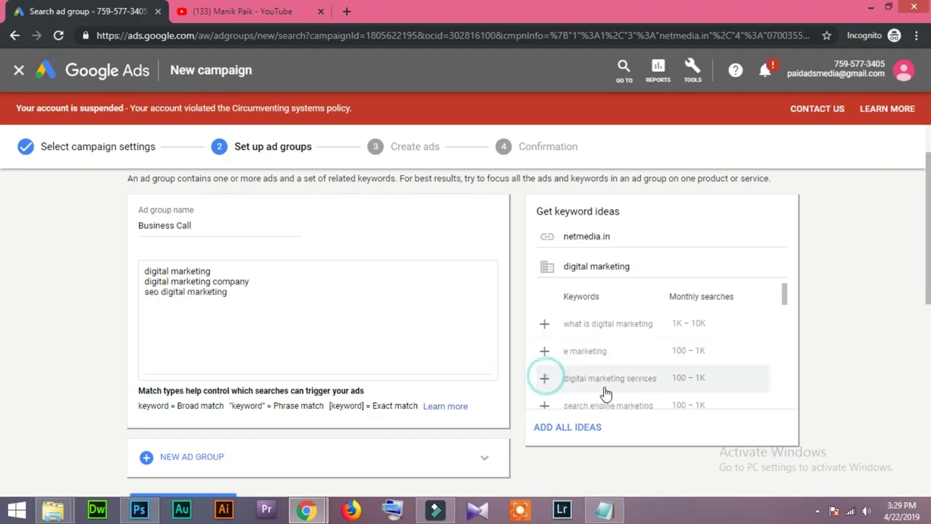
scroll(560, 382, down, 1)
click(546, 365)
click(544, 391)
click(544, 363)
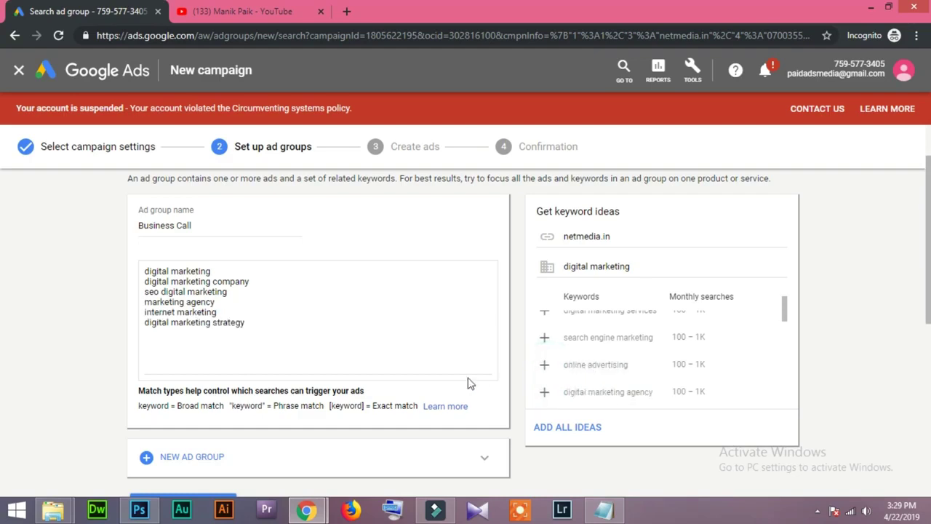
Delete every keyword line except 'digital marketing'.
drag(313, 336, 109, 285)
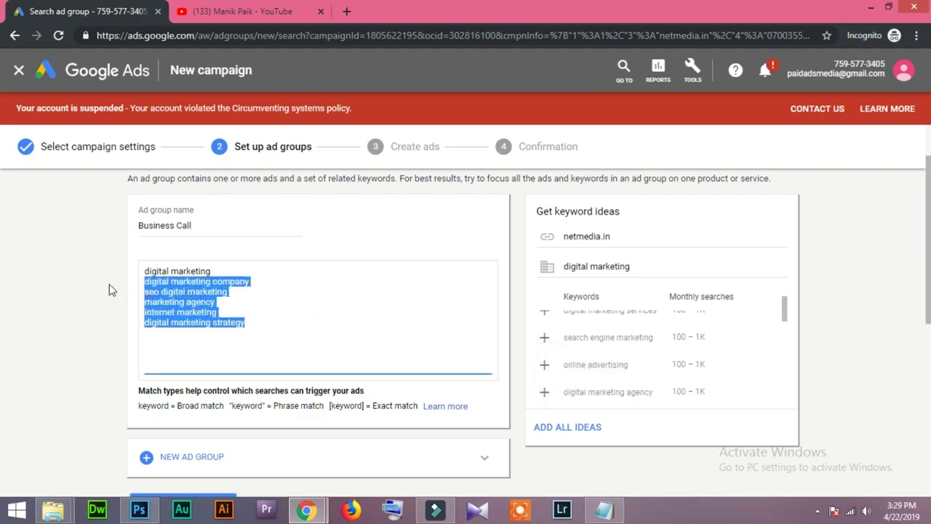
key(BackSpace)
click(271, 353)
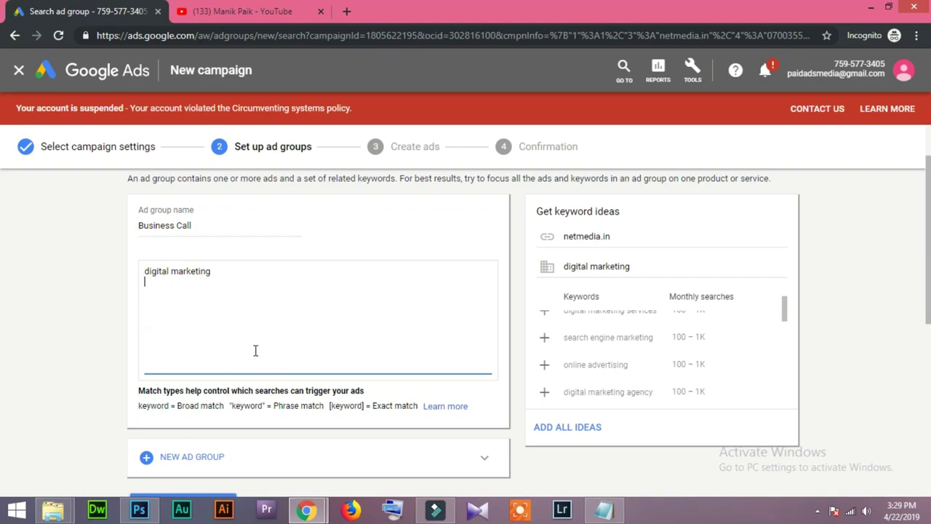
scroll(175, 342, down, 2)
scroll(218, 327, up, 3)
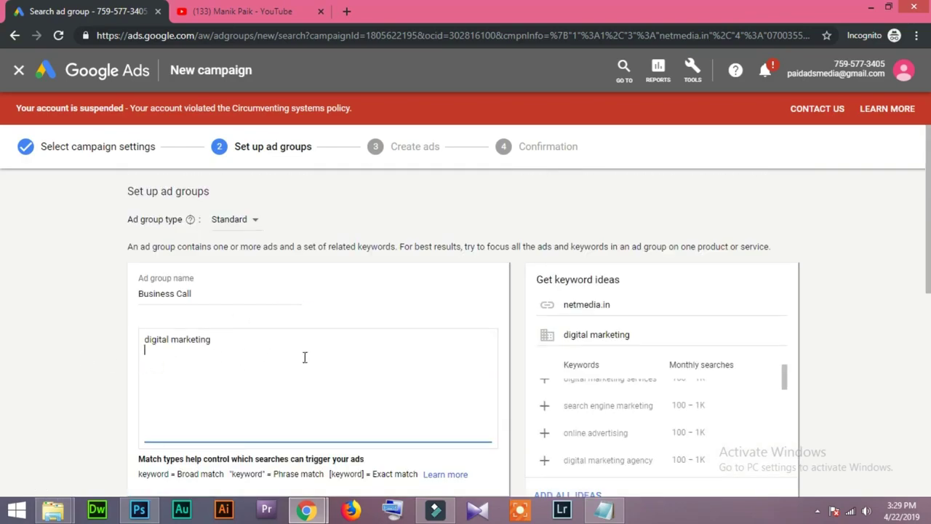
scroll(102, 364, down, 2)
click(182, 441)
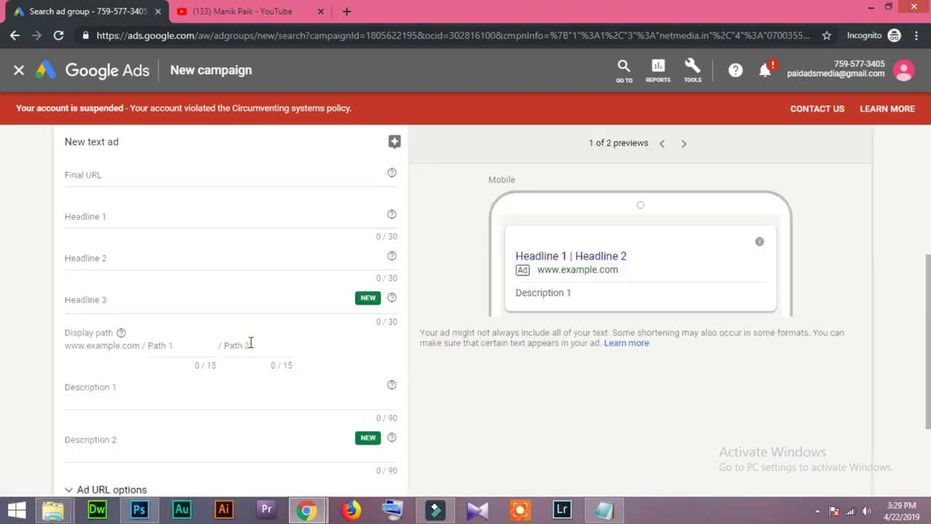
scroll(44, 311, up, 3)
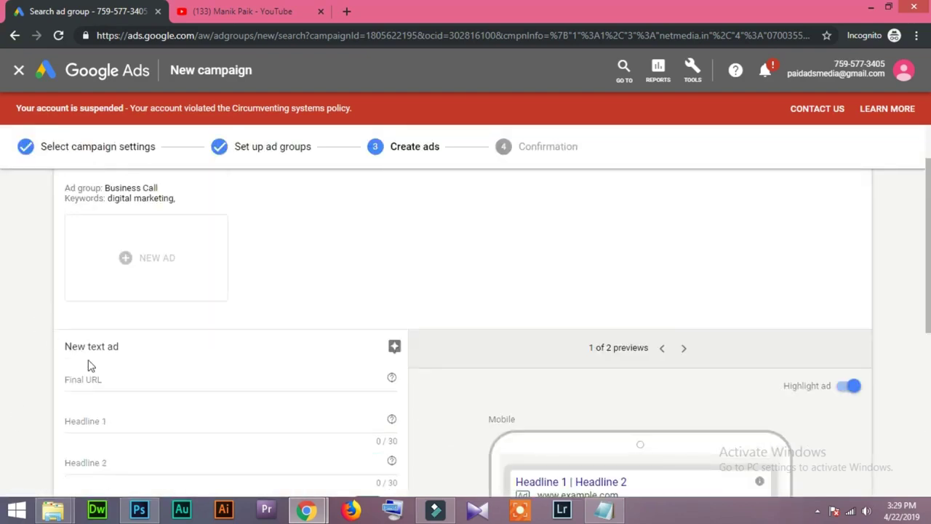
click(136, 382)
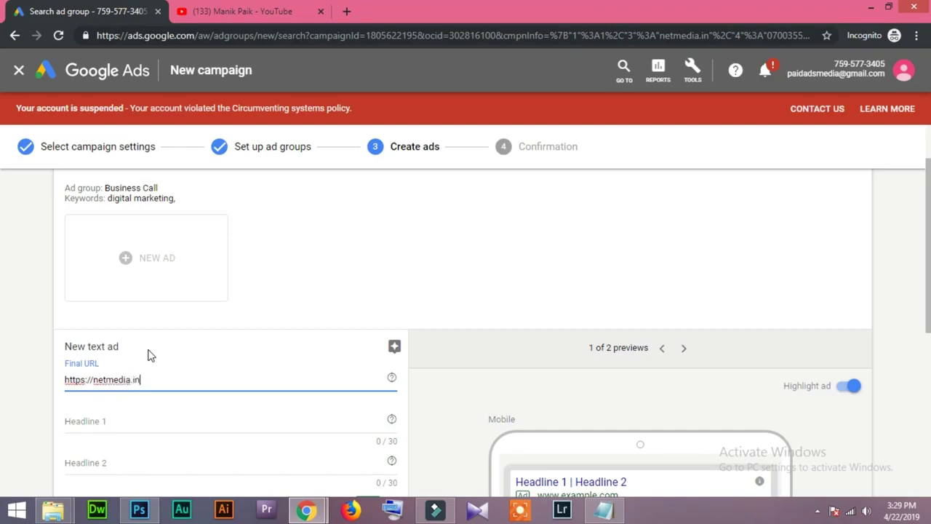
click(13, 360)
scroll(13, 359, down, 2)
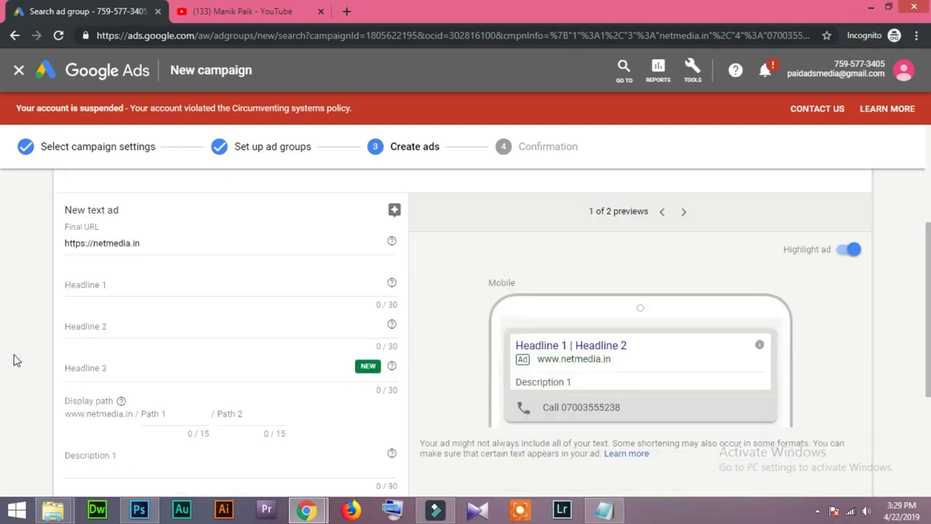
Write Headline 1 as '20 % Off Digital Marketing'.
click(121, 296)
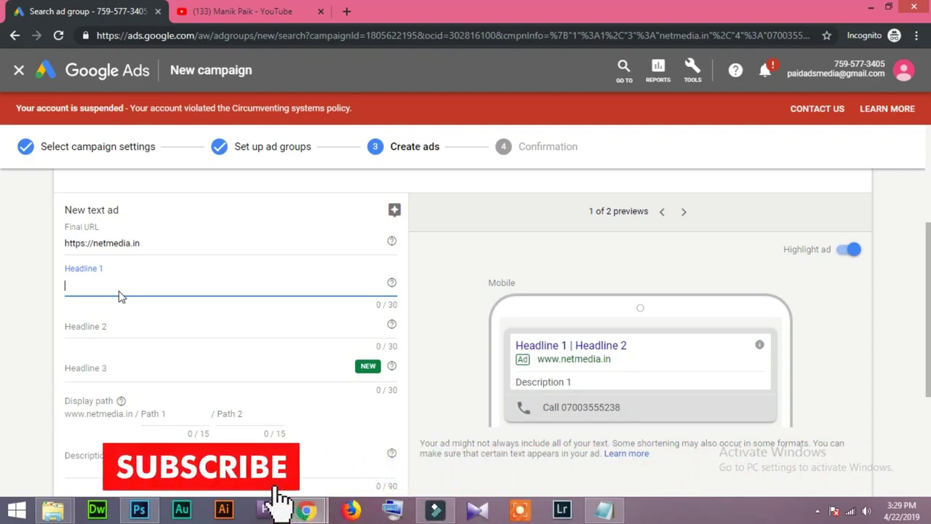
text(20)
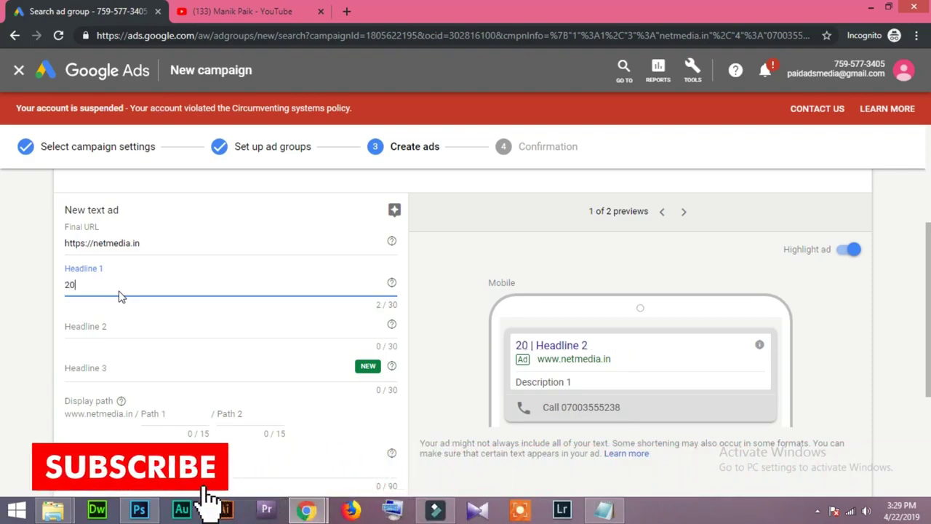
key(BackSpace)
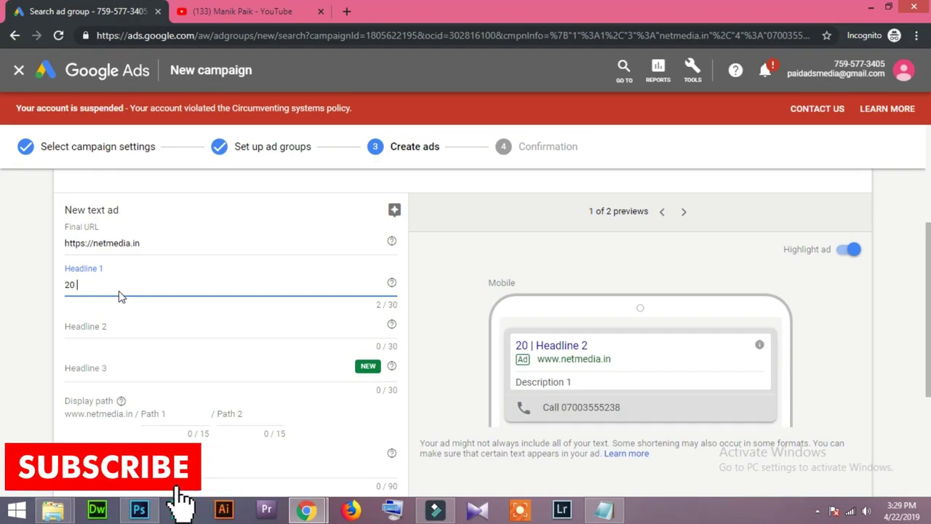
text(%)
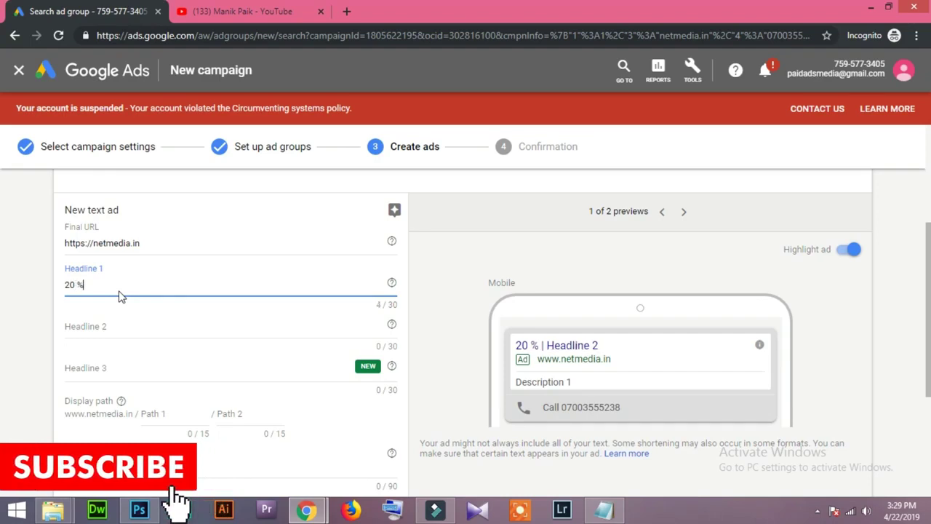
text( Off)
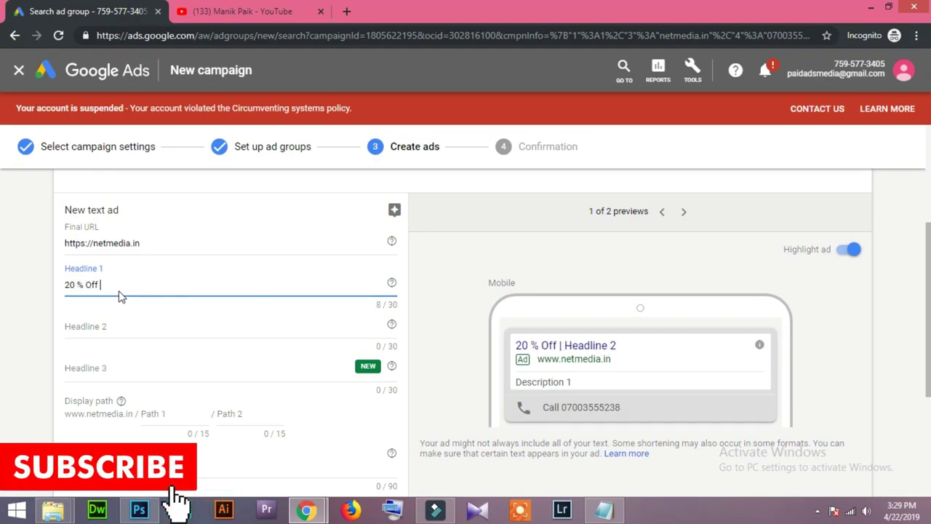
text( Digital )
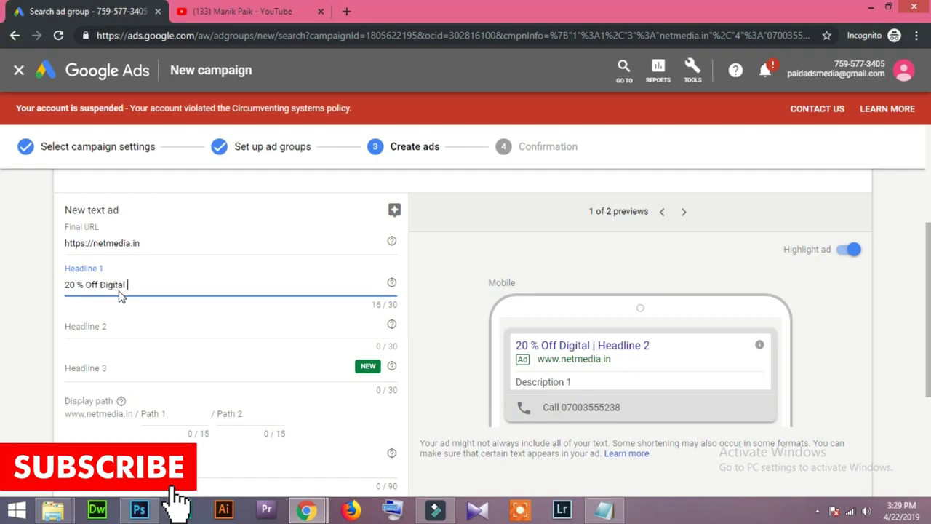
text(marketing)
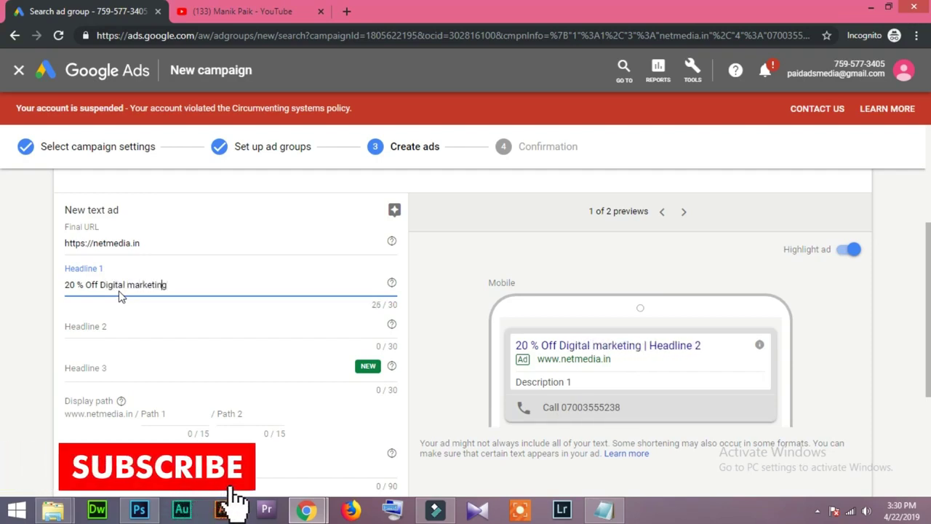
key(Left)
key(Left)
key(Left)
key(Left)
key(Left)
key(Left)
key(Left)
key(Left)
key(shift+Left)
text(M)
Write Headline 2 'Services in Pune' and Headline 3 'Today Call Now Hurry'.
click(121, 326)
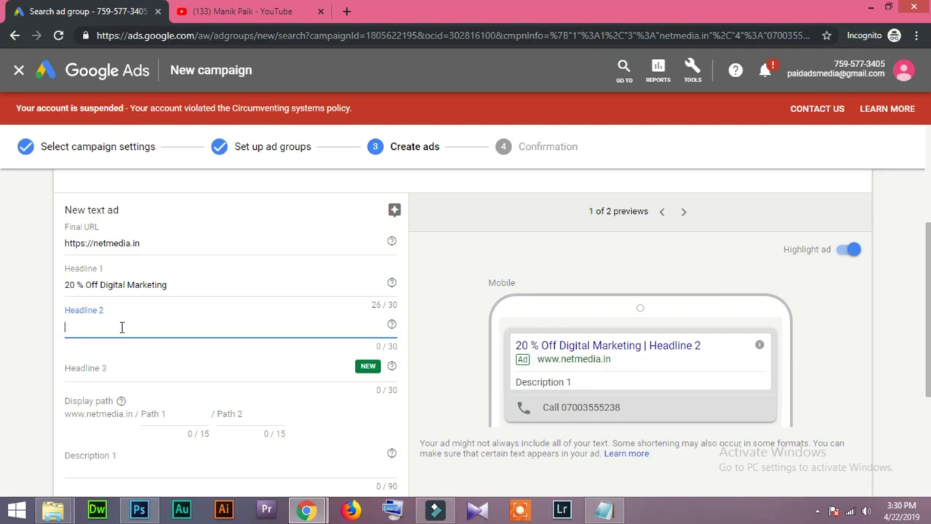
text(Services in)
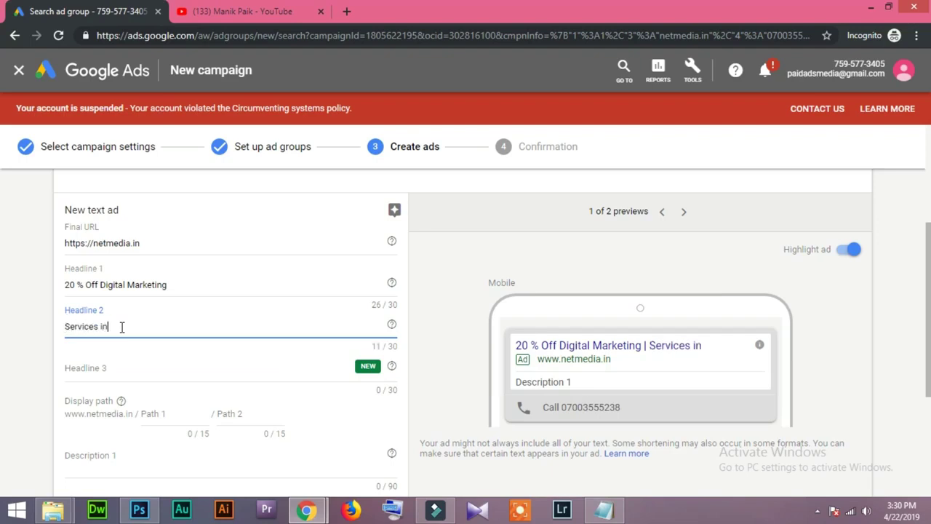
text( Pune)
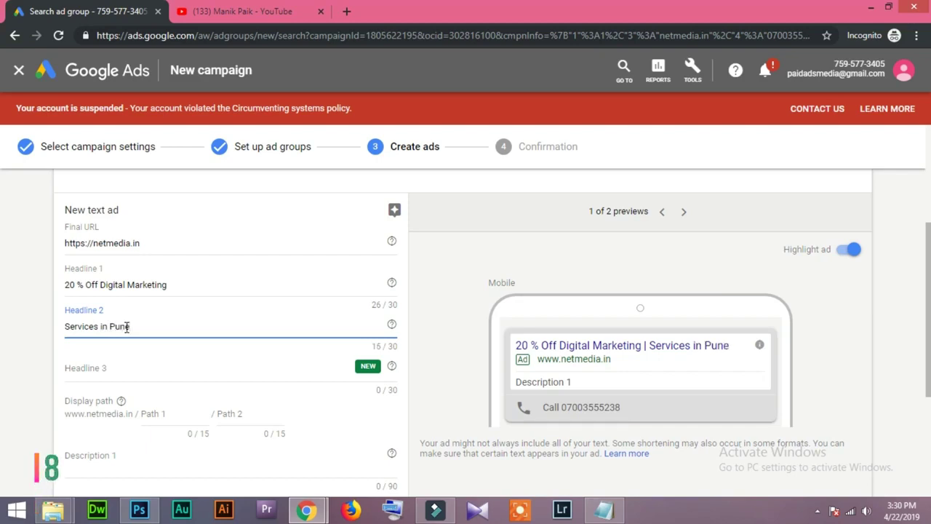
click(73, 374)
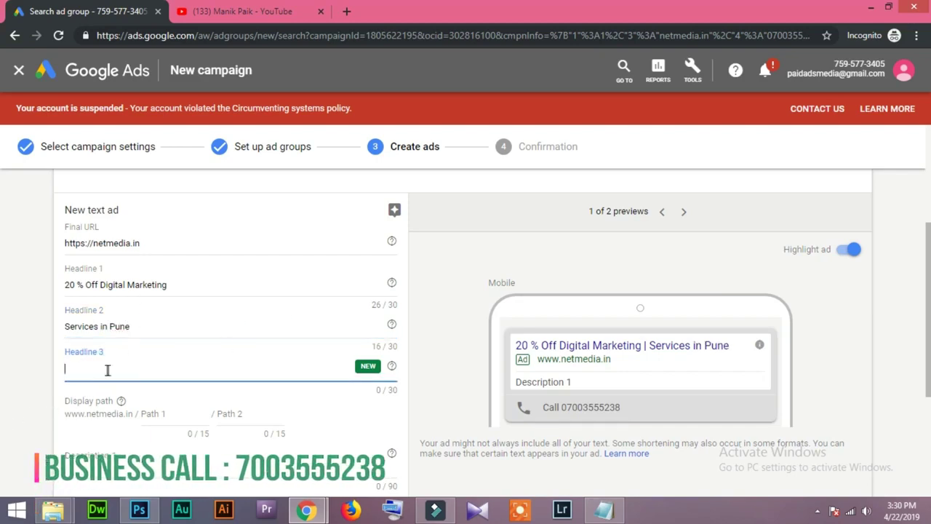
text(Today Call)
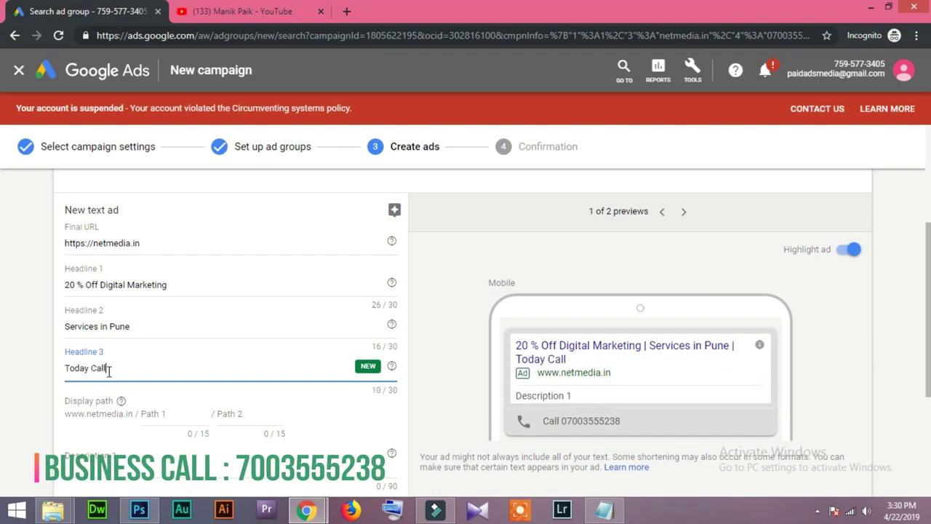
text( Now Hurry)
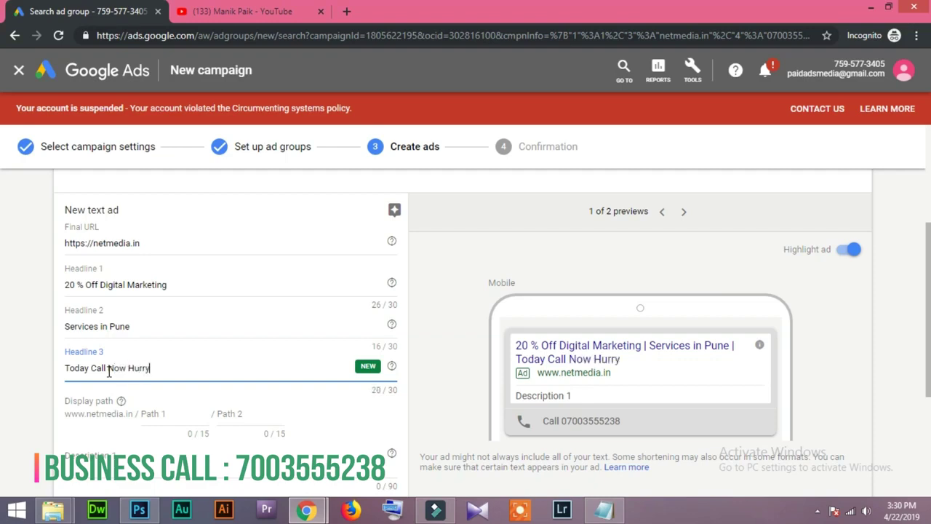
click(47, 407)
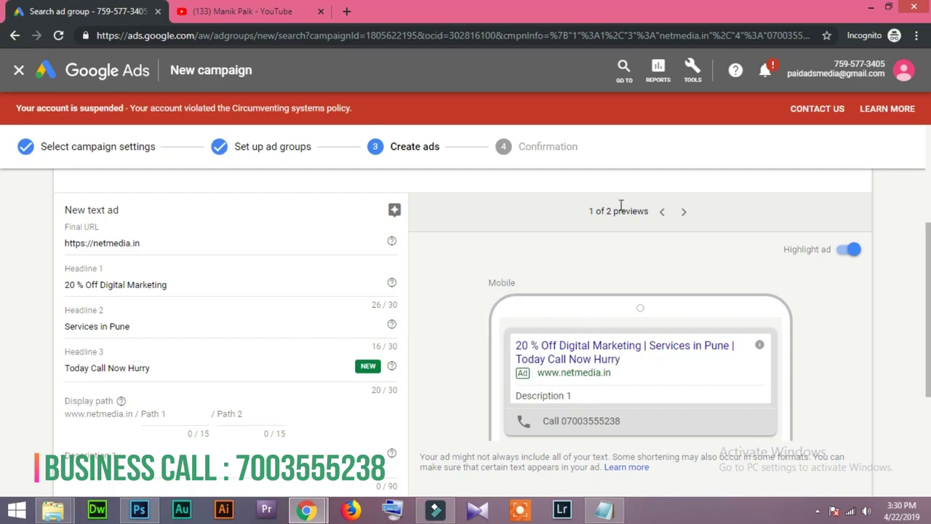
Switch the ad preview to Desktop and select 'Digital Marketing' in Headline 1.
click(662, 212)
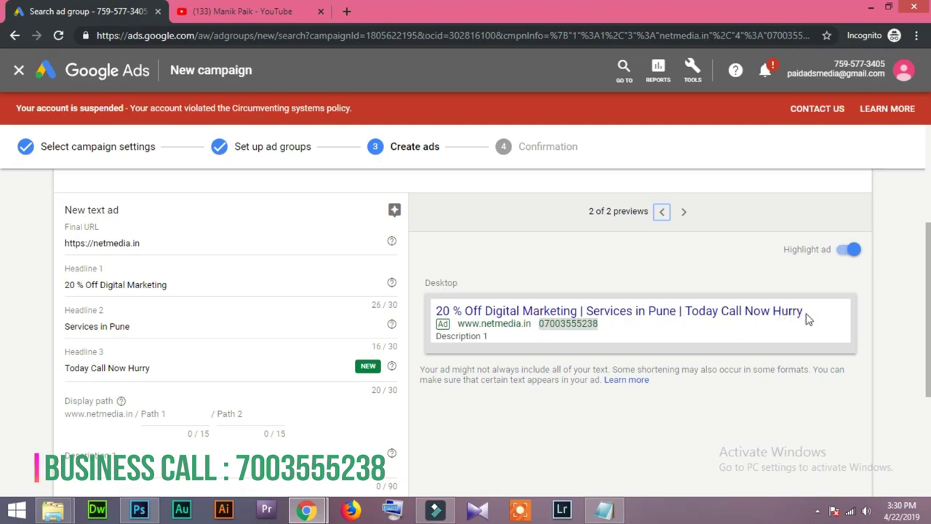
click(187, 364)
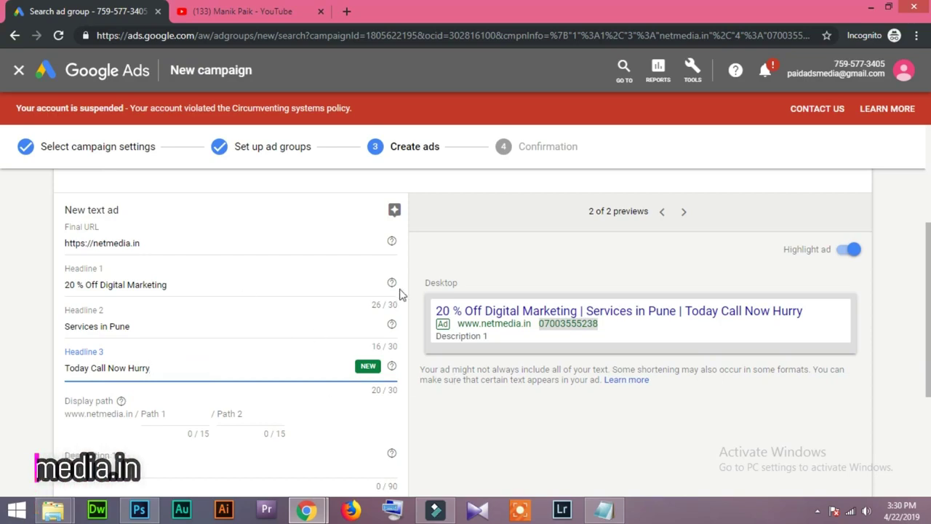
click(237, 286)
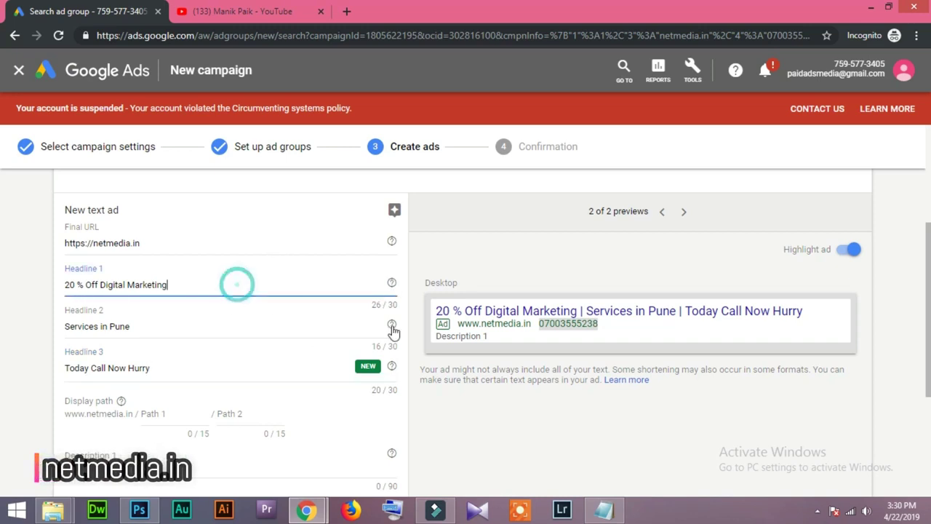
click(324, 332)
click(317, 376)
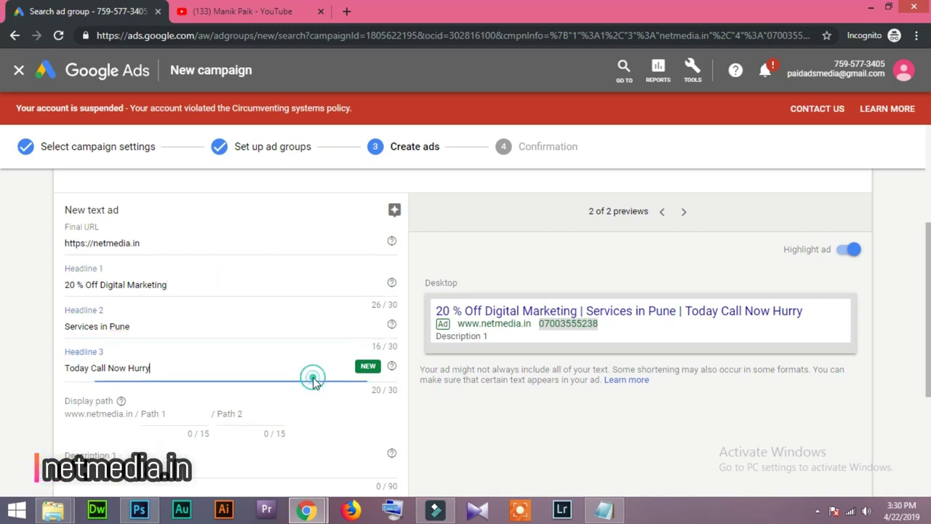
click(153, 413)
drag(178, 284, 101, 282)
key(ctrl+c)
click(158, 413)
Replace the first display path with 'seo-company'.
click(160, 413)
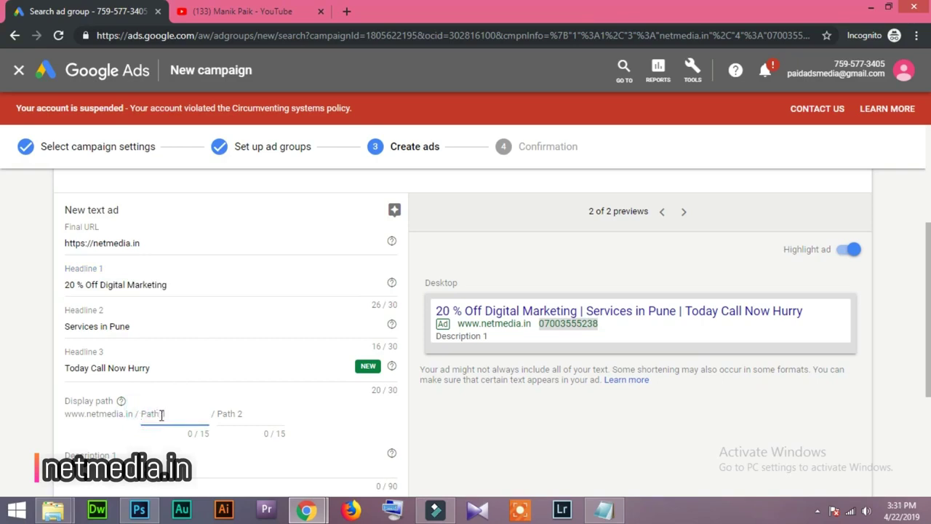
key(ctrl+v)
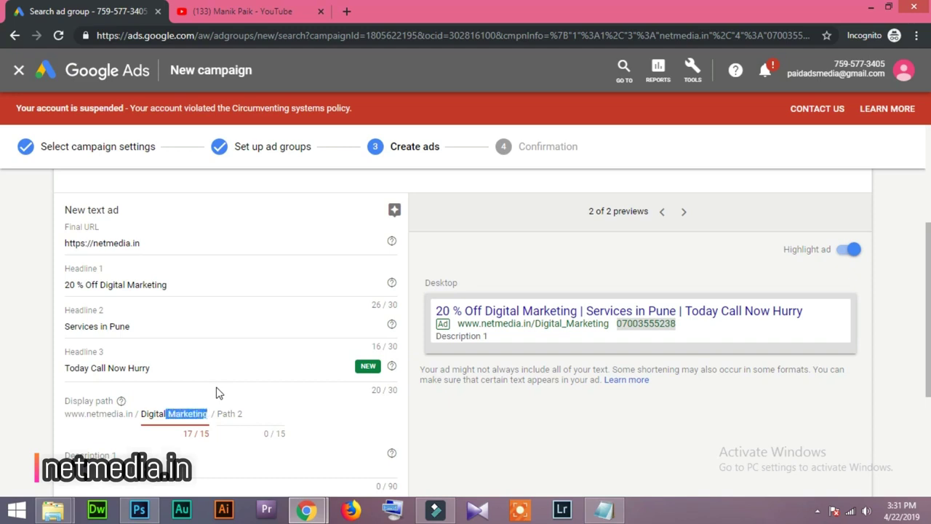
key(BackSpace)
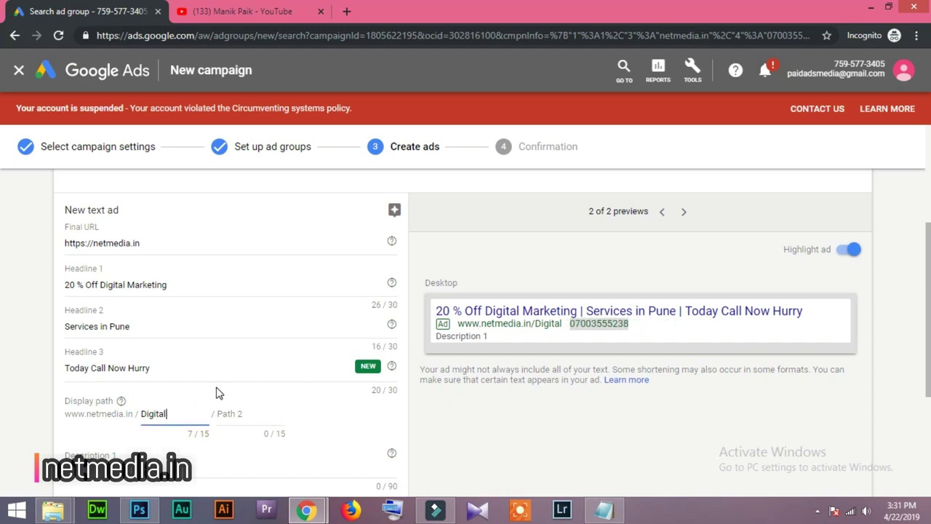
key(BackSpace)
key(BackSpace)
key(BackSpace)
key(BackSpace)
key(BackSpace)
key(BackSpace)
key(BackSpace)
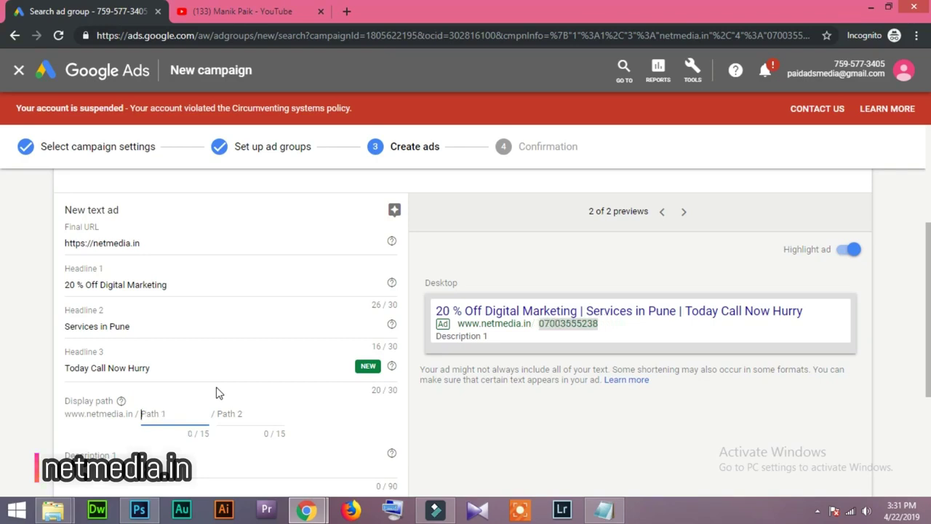
text(seo-)
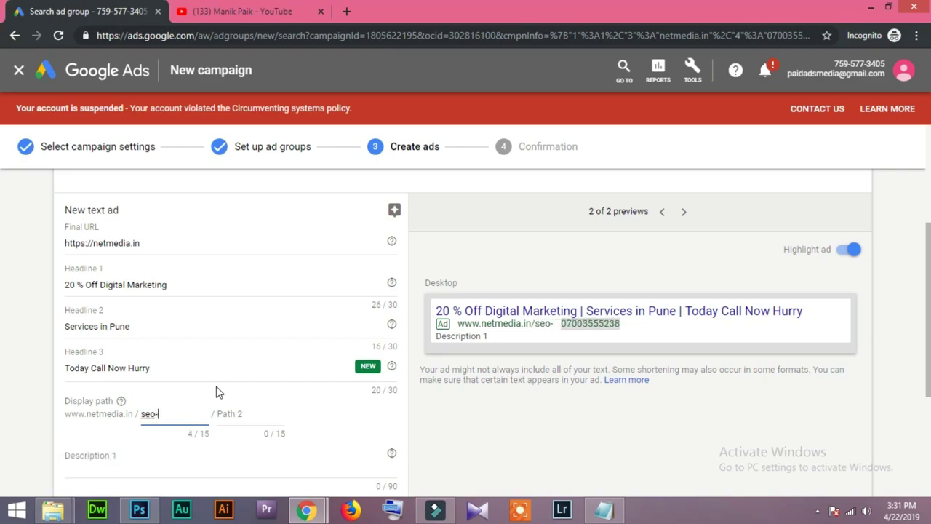
text(company)
click(19, 403)
Retype the 'seo' part of the path so it still reads seo-company.
click(174, 421)
drag(195, 412, 135, 409)
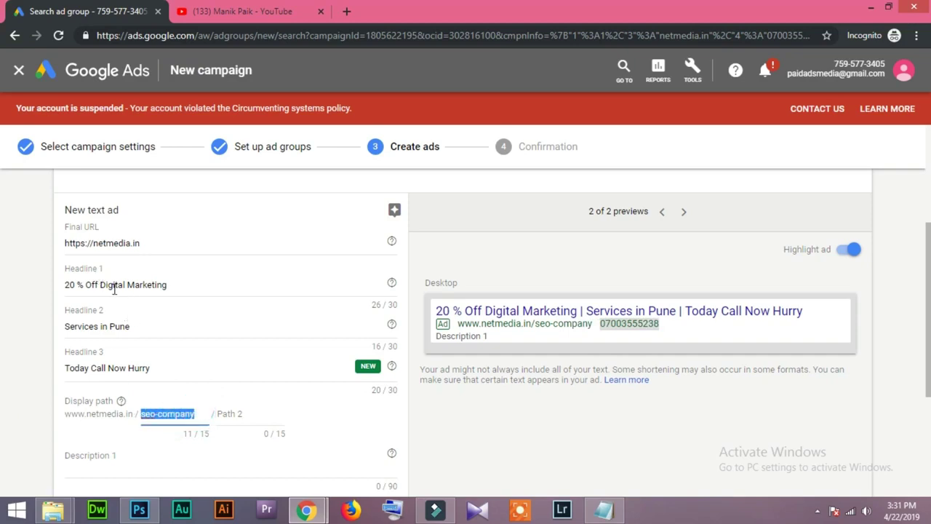
drag(101, 284, 175, 284)
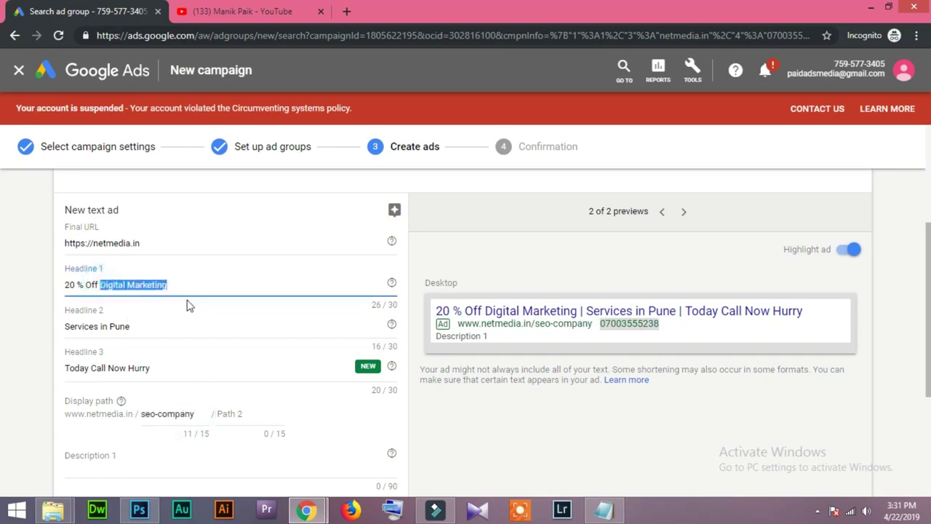
click(153, 413)
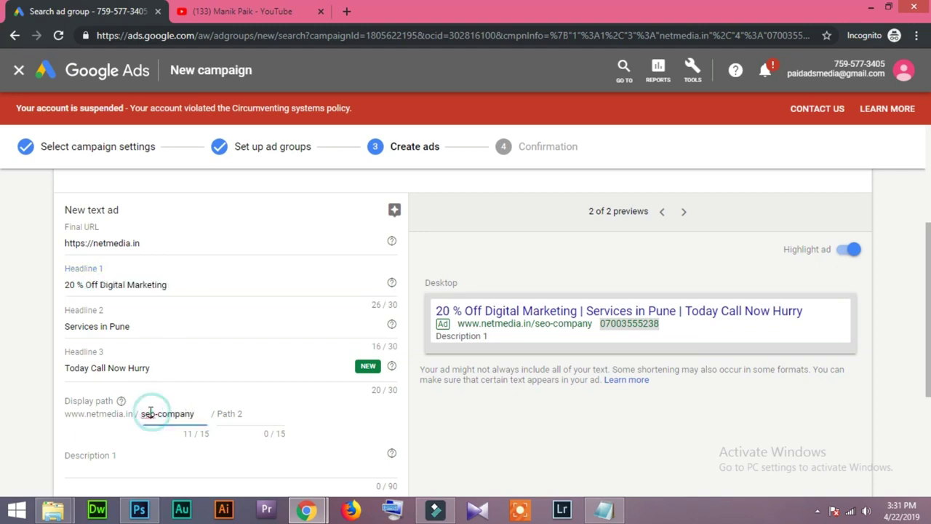
double_click(154, 413)
text(digital)
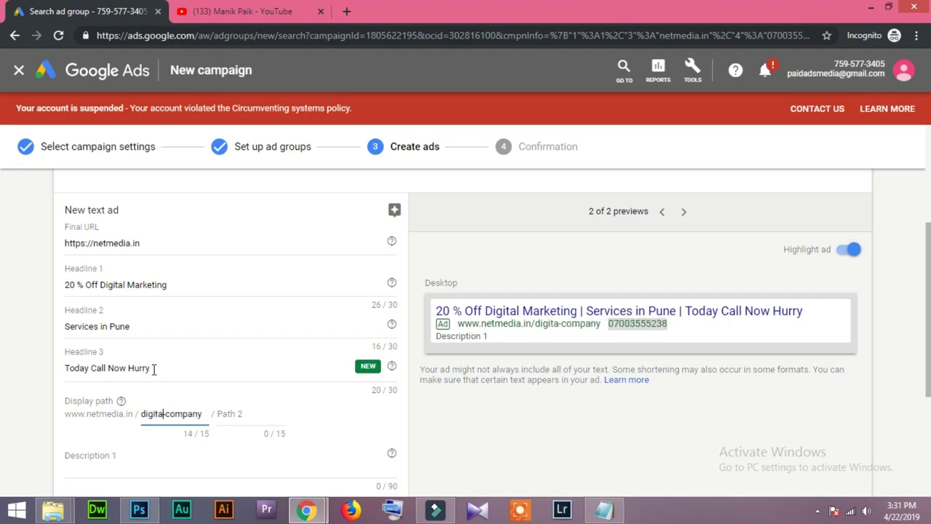
key(BackSpace)
key(BackSpace)
key(BackSpace)
key(BackSpace)
key(BackSpace)
key(BackSpace)
key(BackSpace)
text(seo)
click(17, 413)
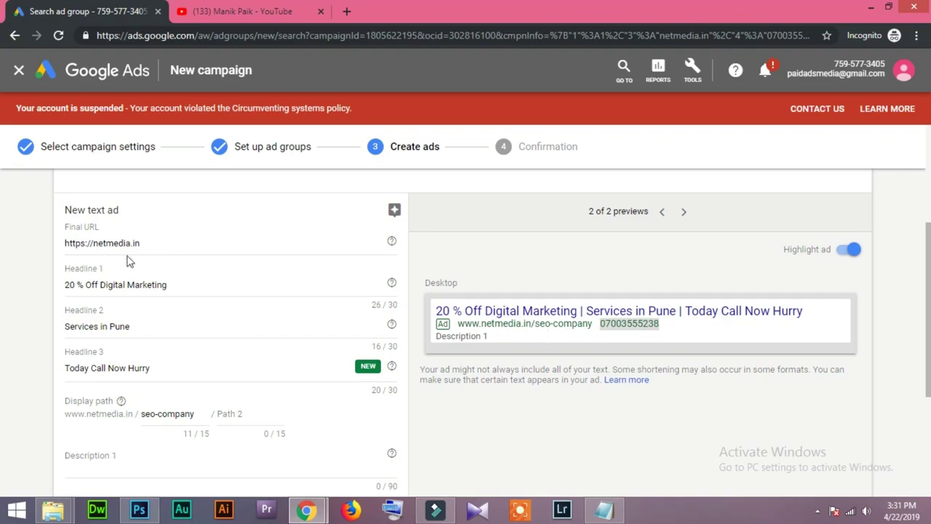
scroll(4, 323, down, 3)
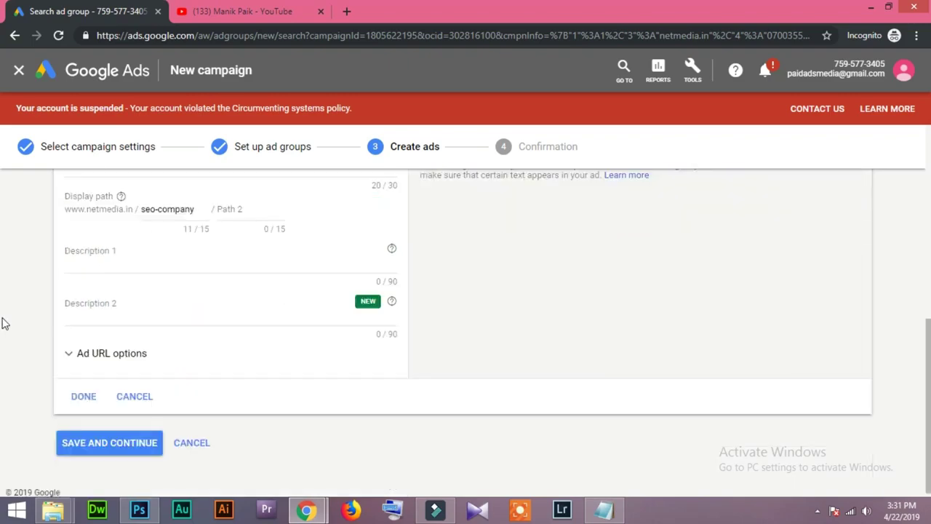
click(109, 260)
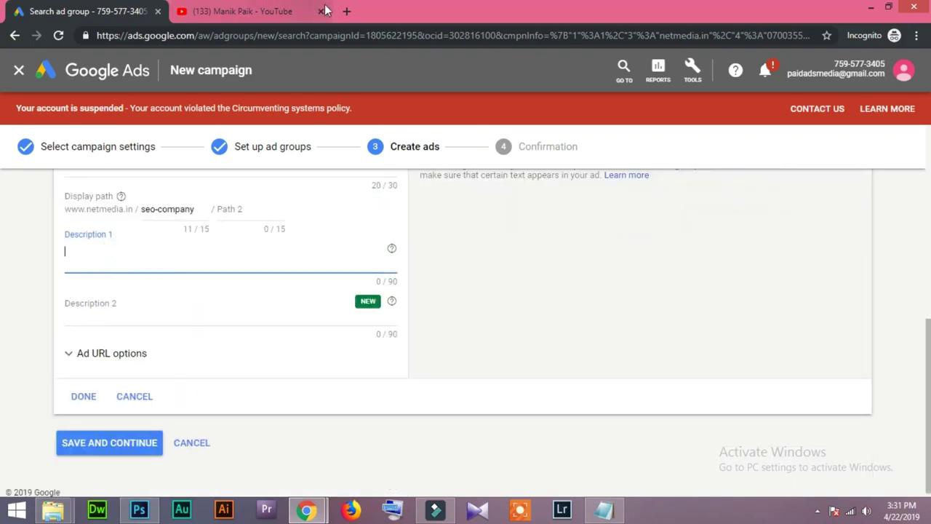
In a new tab, search Google for 'digital marketing company'.
click(347, 13)
text(goo)
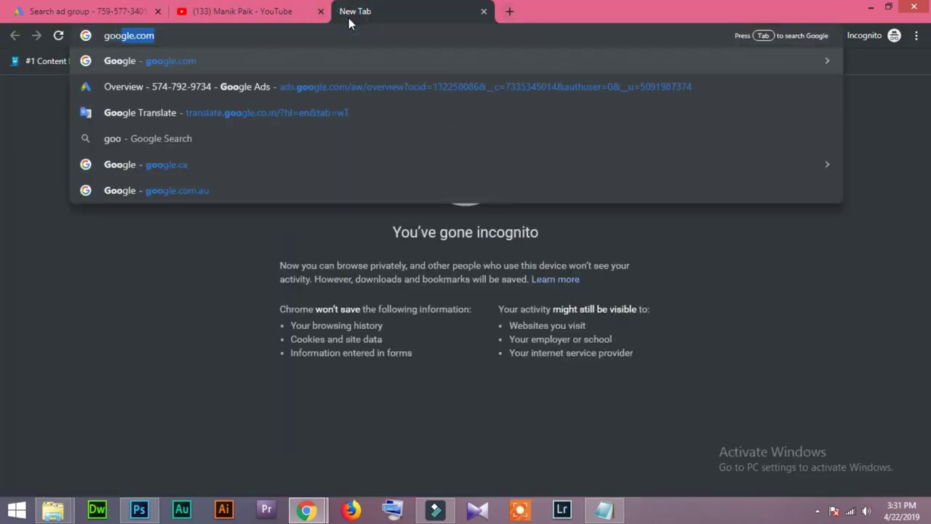
key(Return)
click(316, 254)
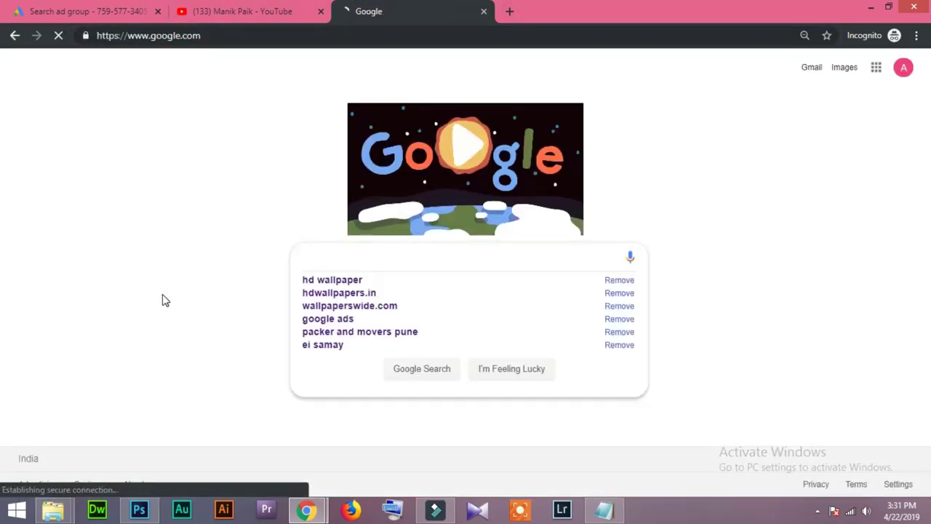
text(digital)
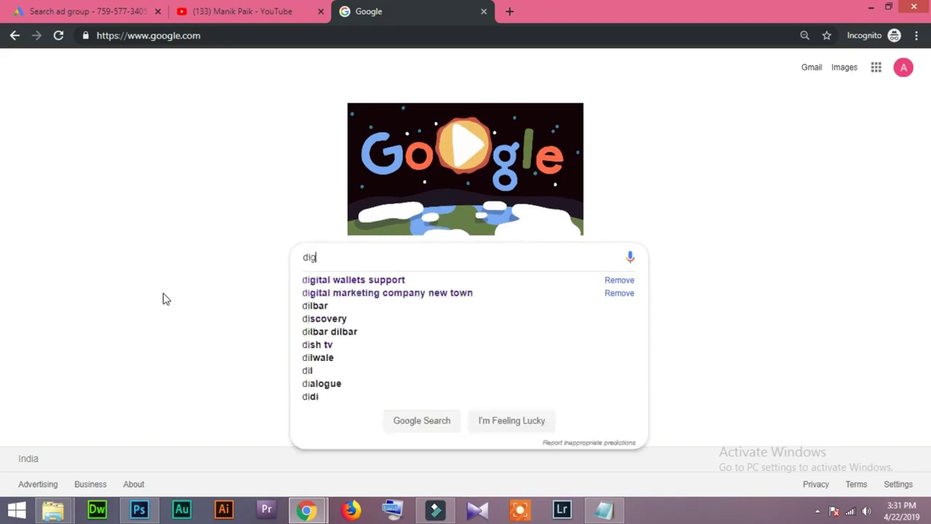
key(Down)
key(Down)
key(BackSpace)
key(BackSpace)
key(BackSpace)
key(BackSpace)
key(BackSpace)
key(BackSpace)
key(BackSpace)
key(BackSpace)
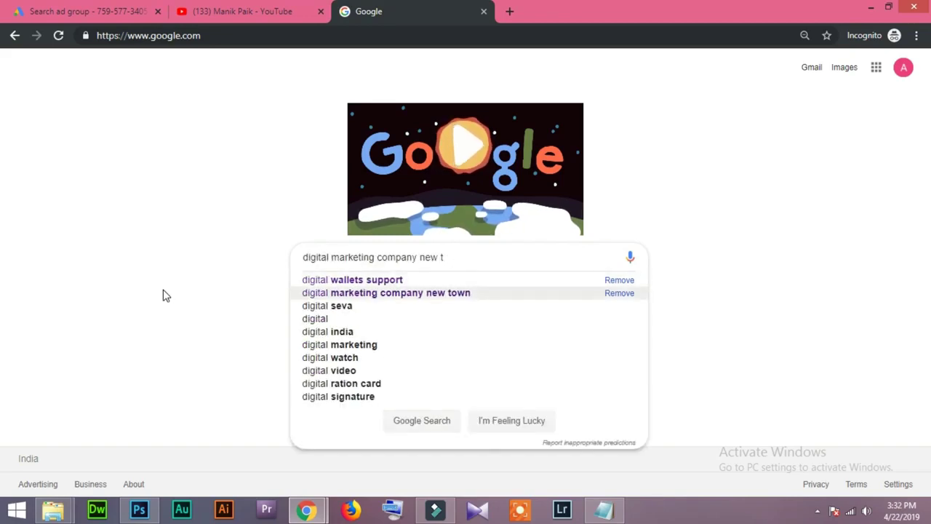
key(Return)
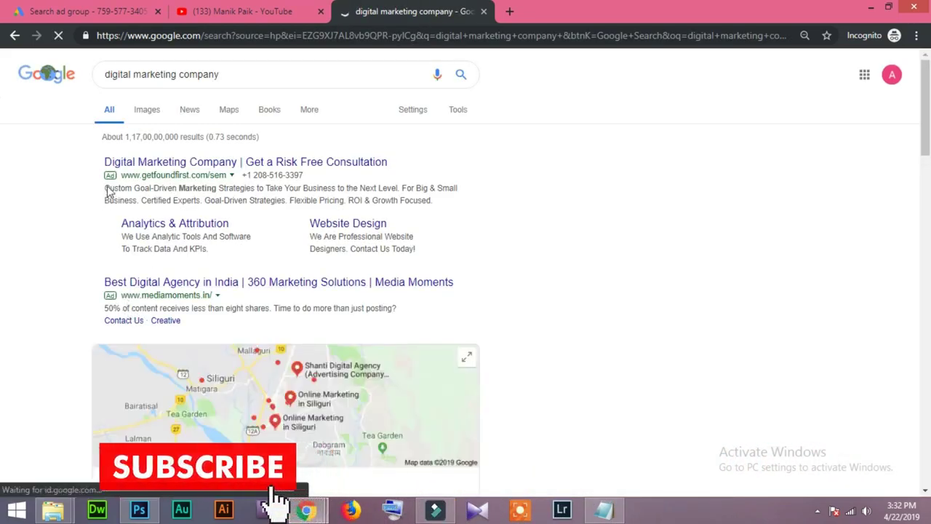
Copy a competitor ad's description and paste it into Description 1.
drag(103, 187, 443, 204)
key(ctrl+c)
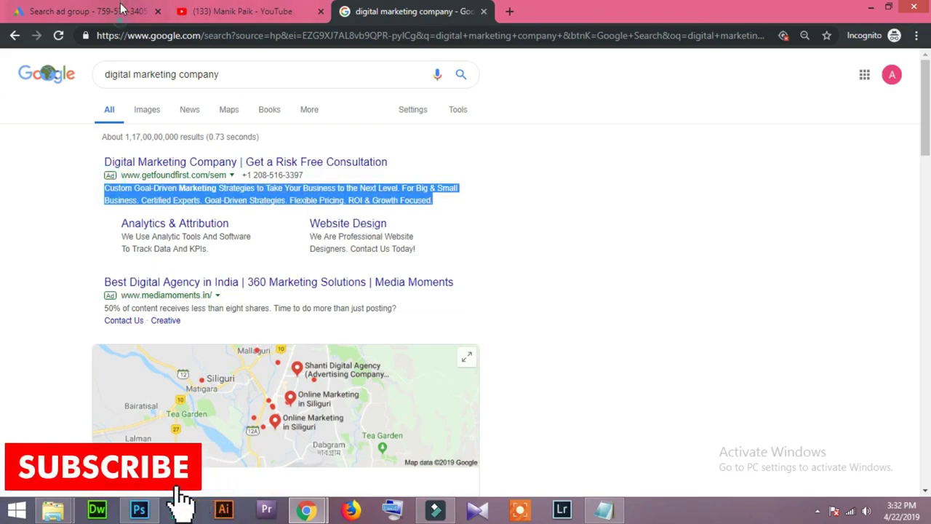
click(88, 11)
key(ctrl+v)
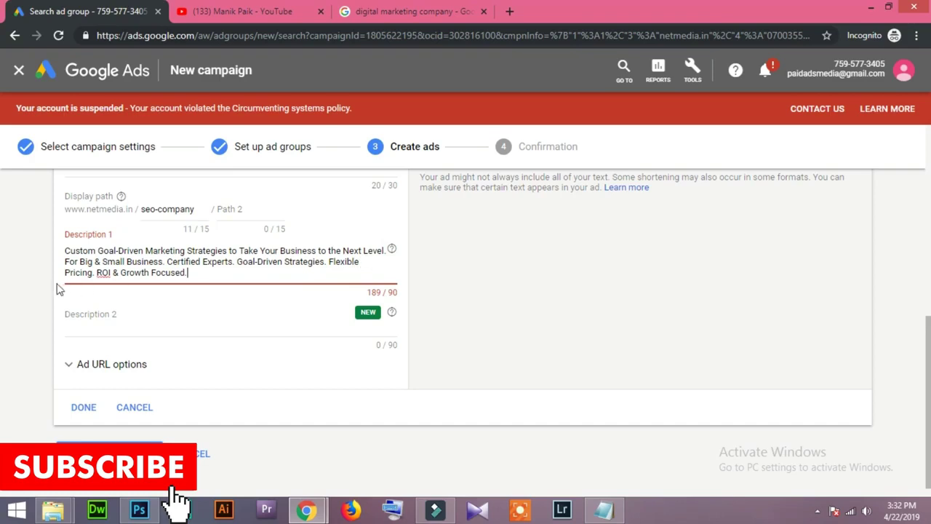
Move Description 1's overflow into Description 2, deleting 'For Big & Small Business. Certified Experts.'.
drag(65, 257, 240, 275)
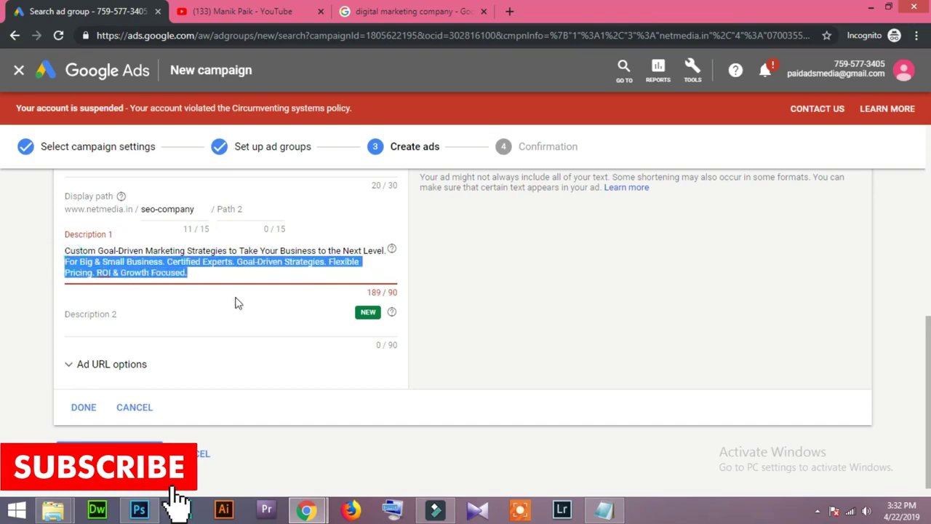
key(ctrl+x)
click(105, 313)
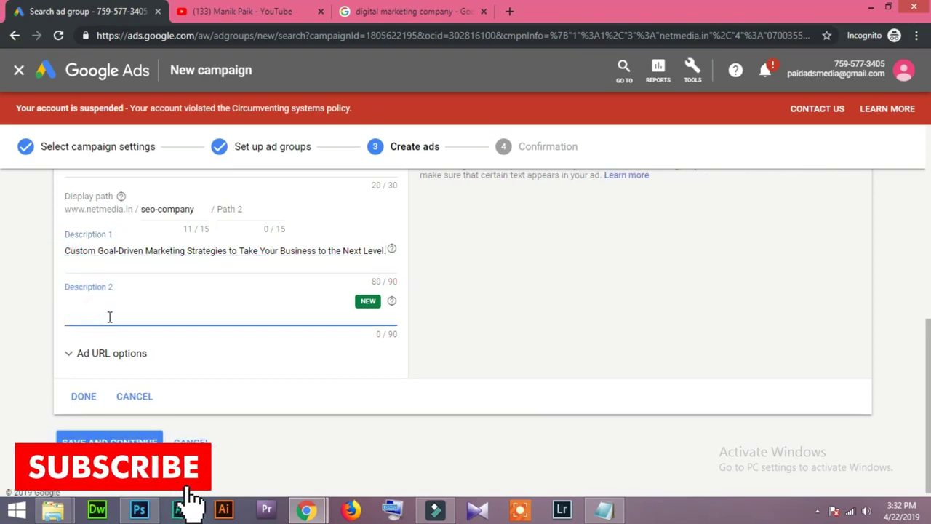
key(ctrl+v)
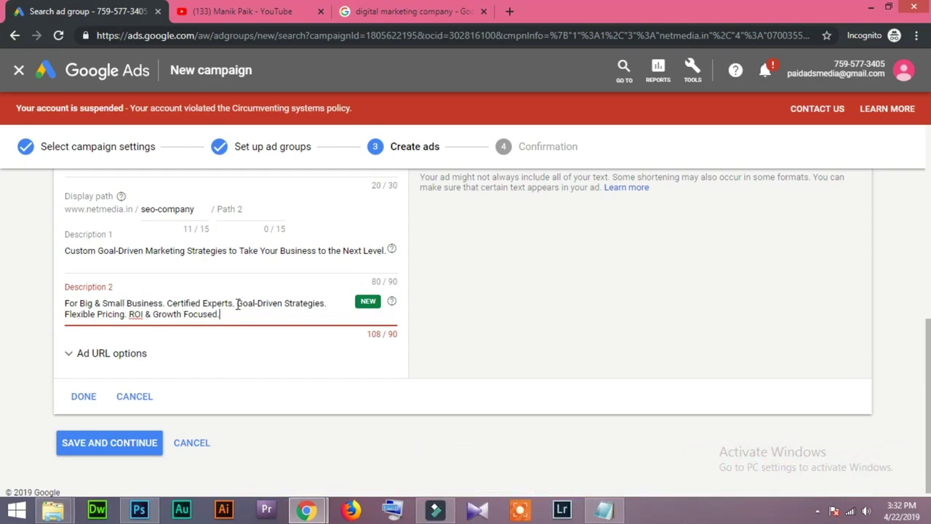
drag(235, 302, 3, 307)
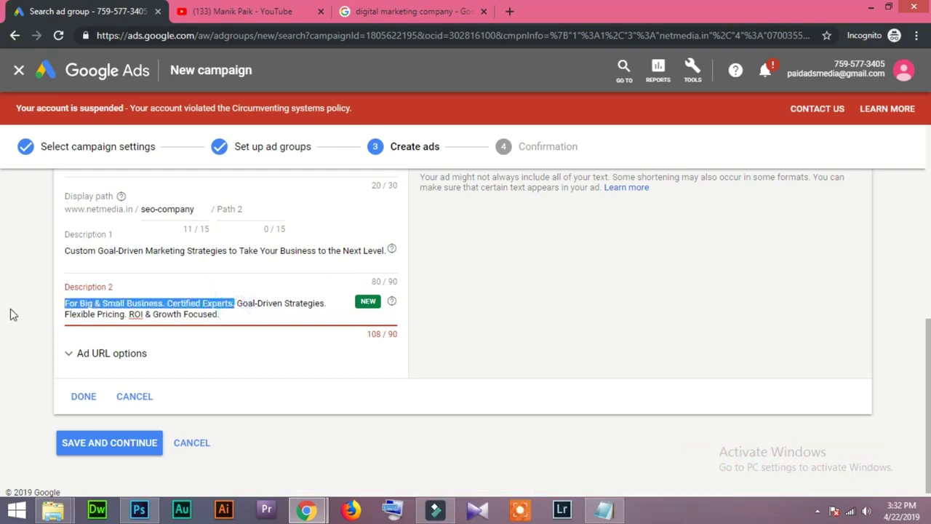
key(BackSpace)
click(384, 251)
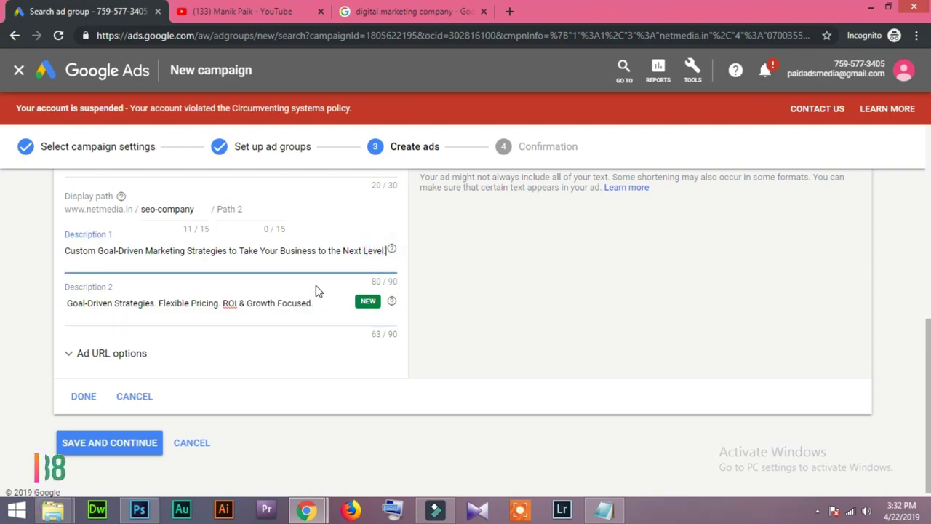
key(ctrl+v)
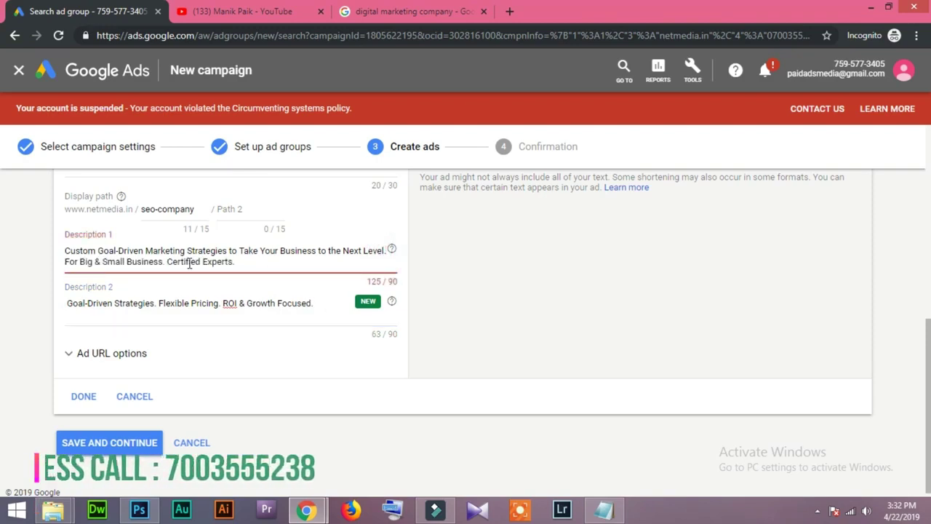
key(ctrl+z)
click(169, 313)
Mark the text ad done, save, and continue to the Call Ads -22042019 campaign.
click(83, 397)
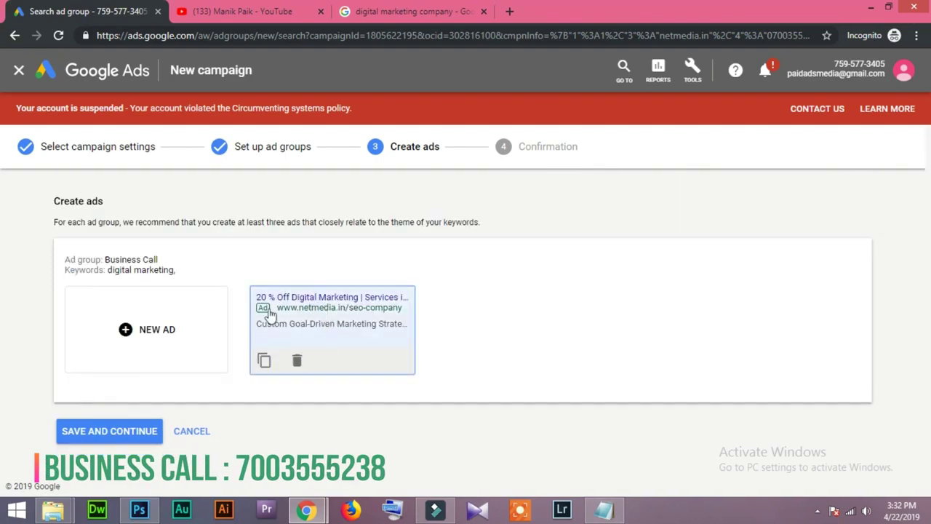
click(115, 433)
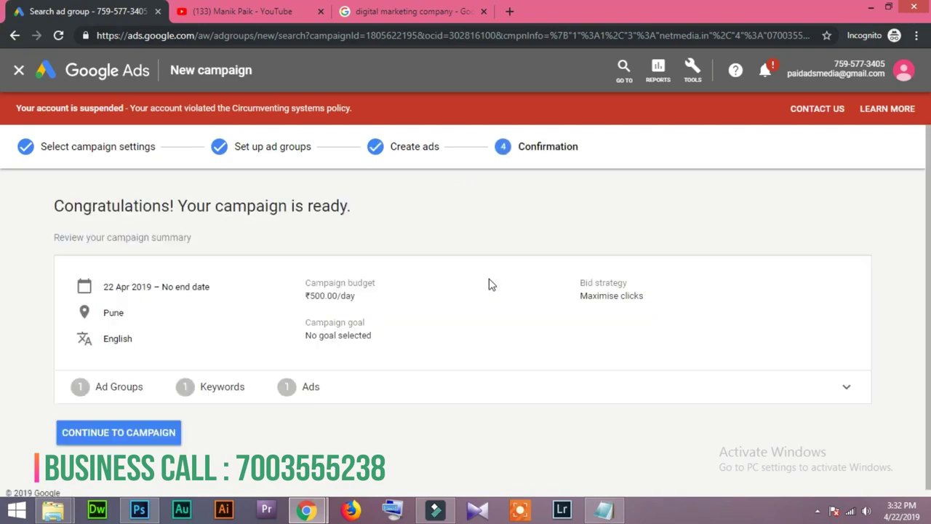
click(166, 442)
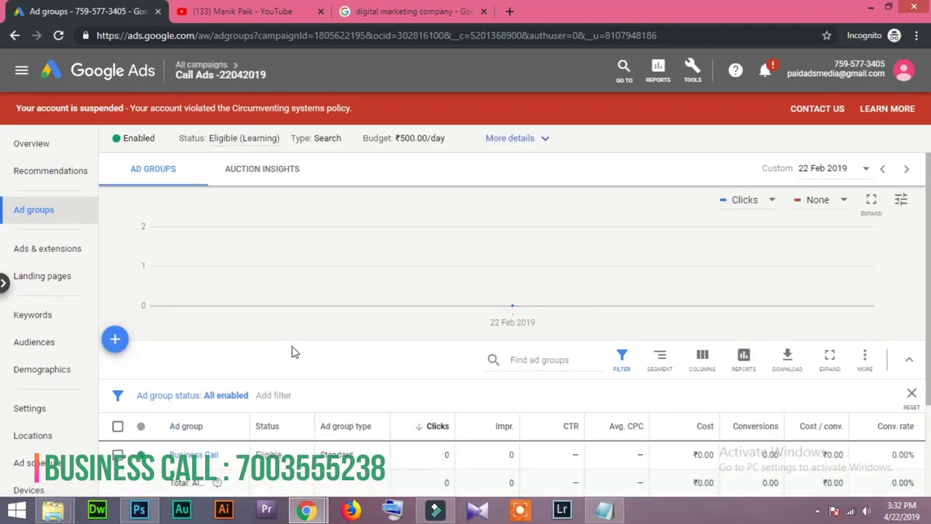
scroll(240, 447, down, 1)
scroll(219, 408, down, 1)
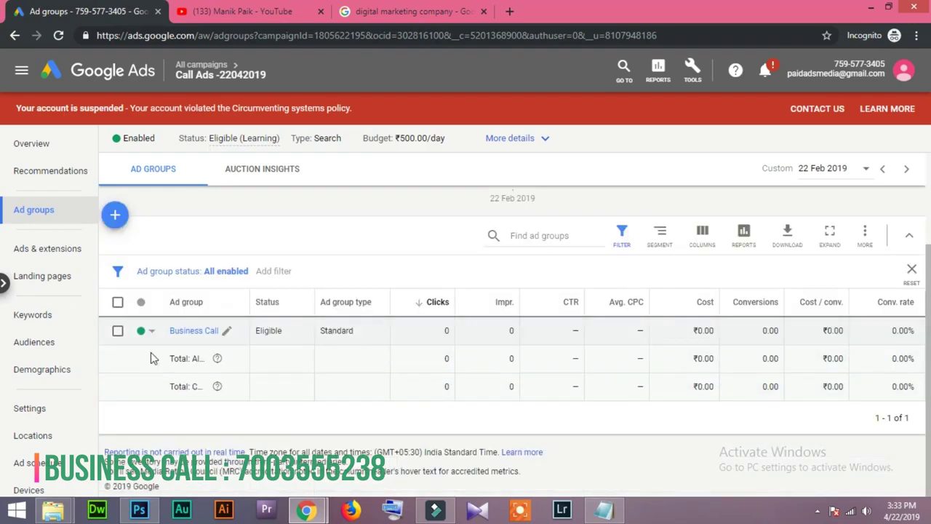